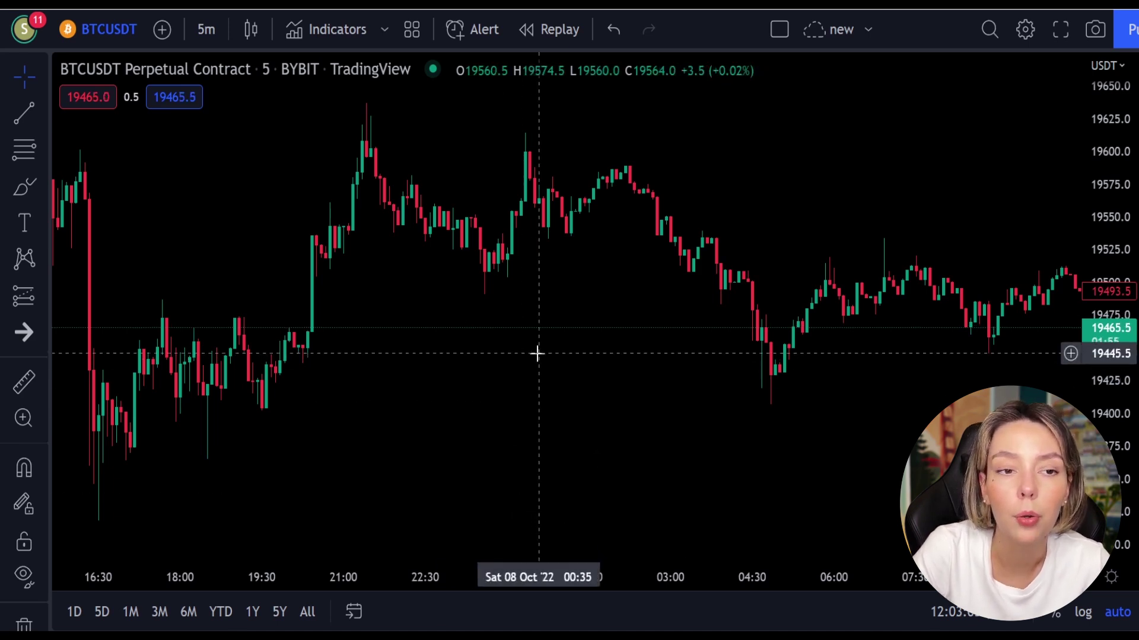
- Examine the earlier price action on the 5-minute BTCUSDT chart, going back to the morning of 6 October 2022
drag(629, 312, 417, 358)
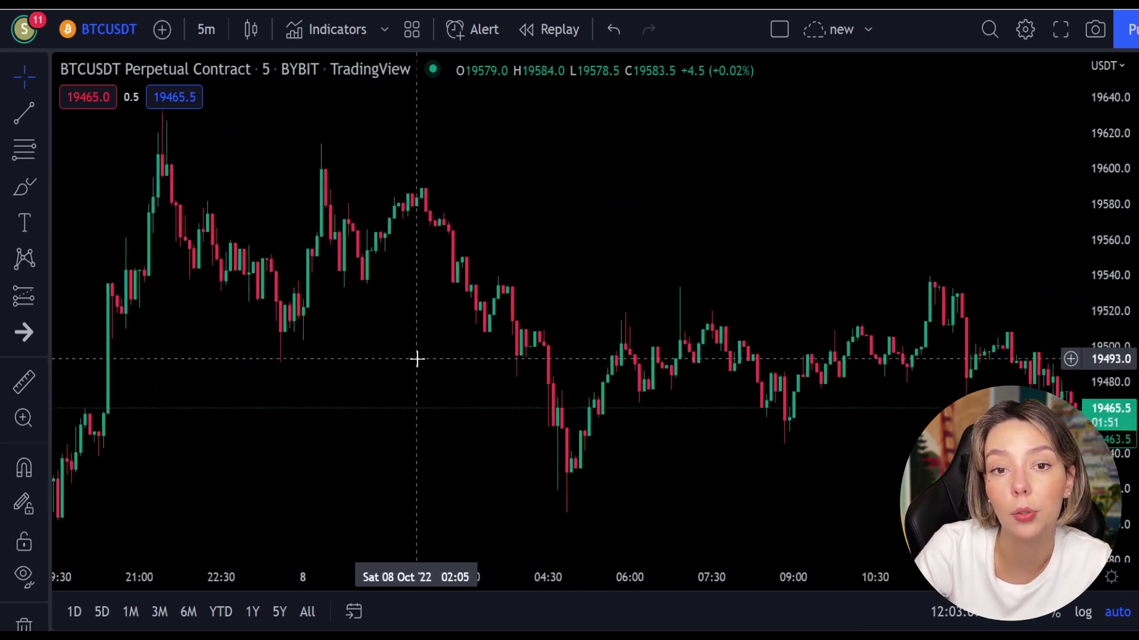
drag(572, 252, 654, 274)
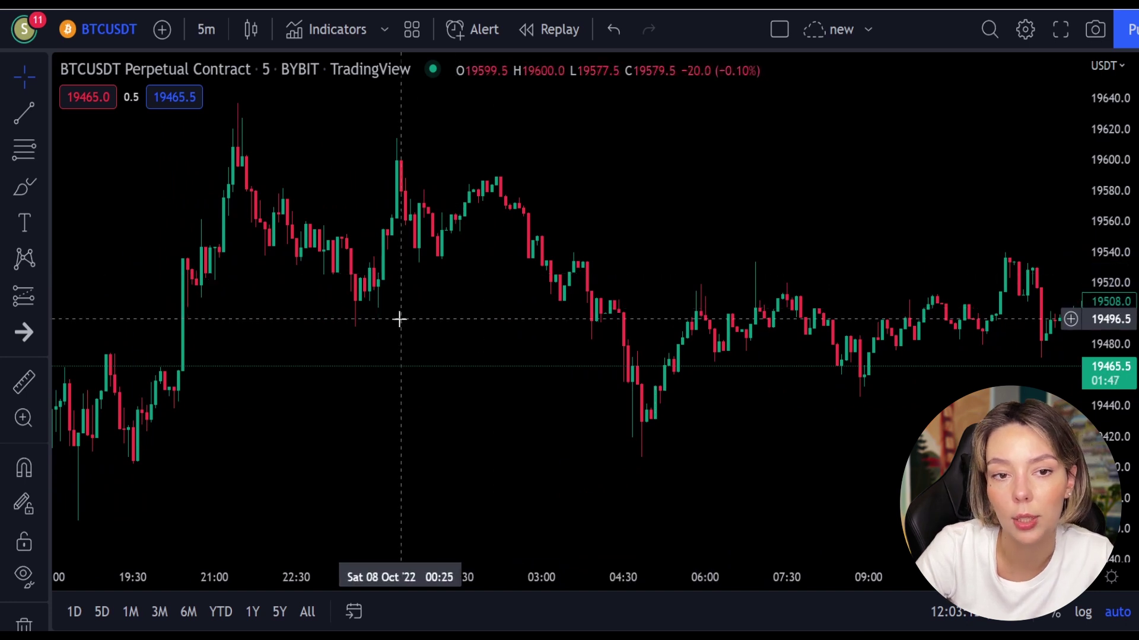
drag(391, 332, 599, 413)
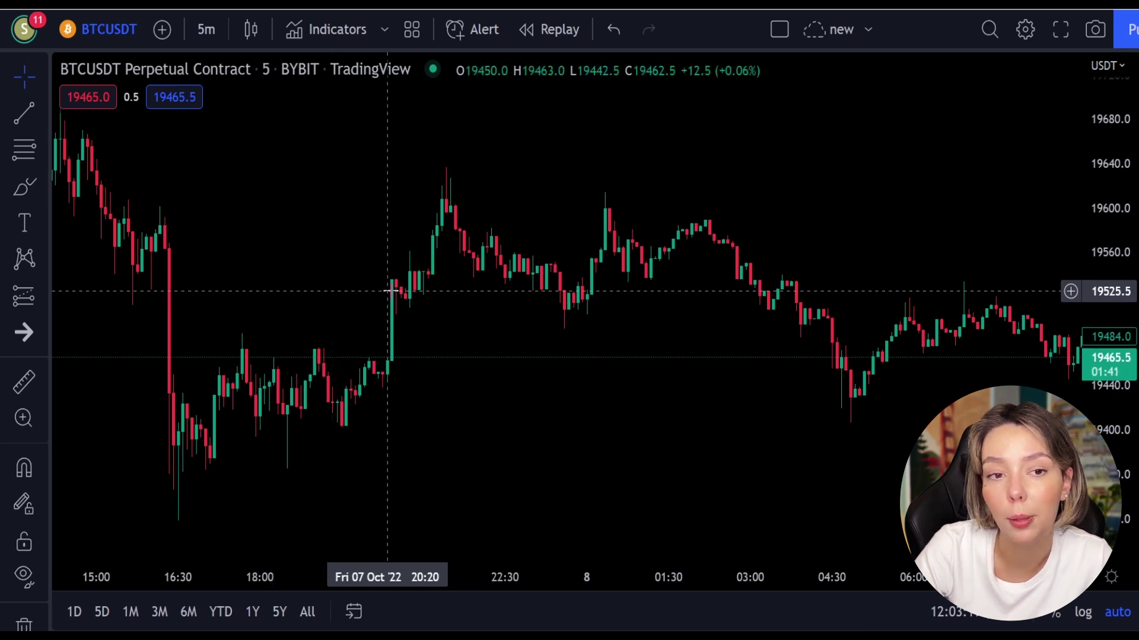
drag(318, 243, 643, 363)
drag(201, 300, 699, 460)
drag(308, 281, 548, 389)
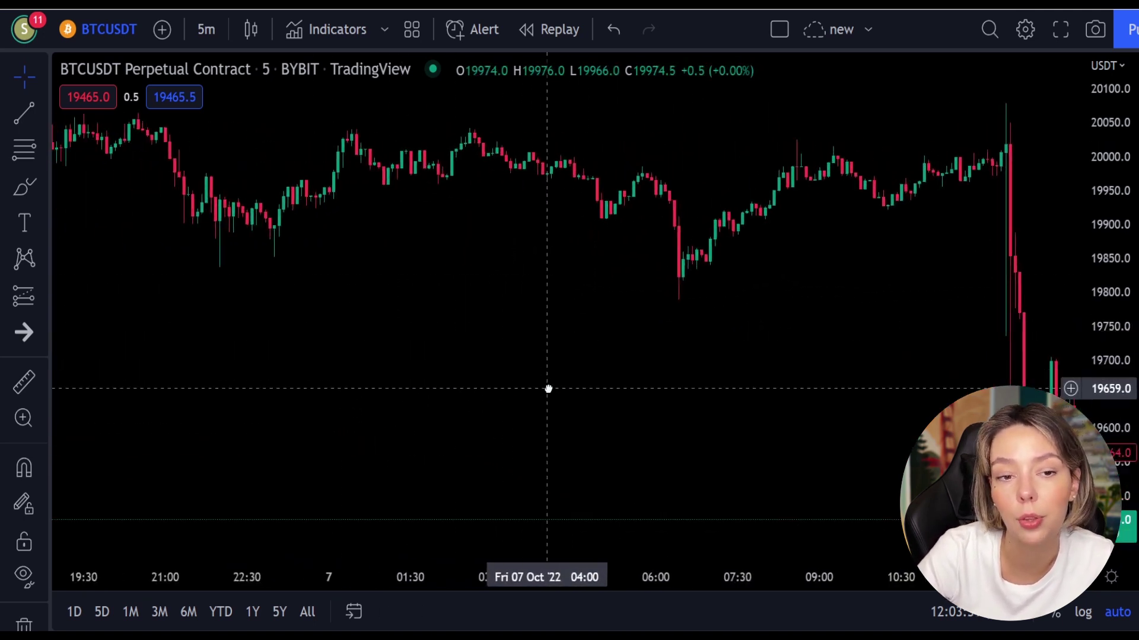
drag(270, 295, 521, 366)
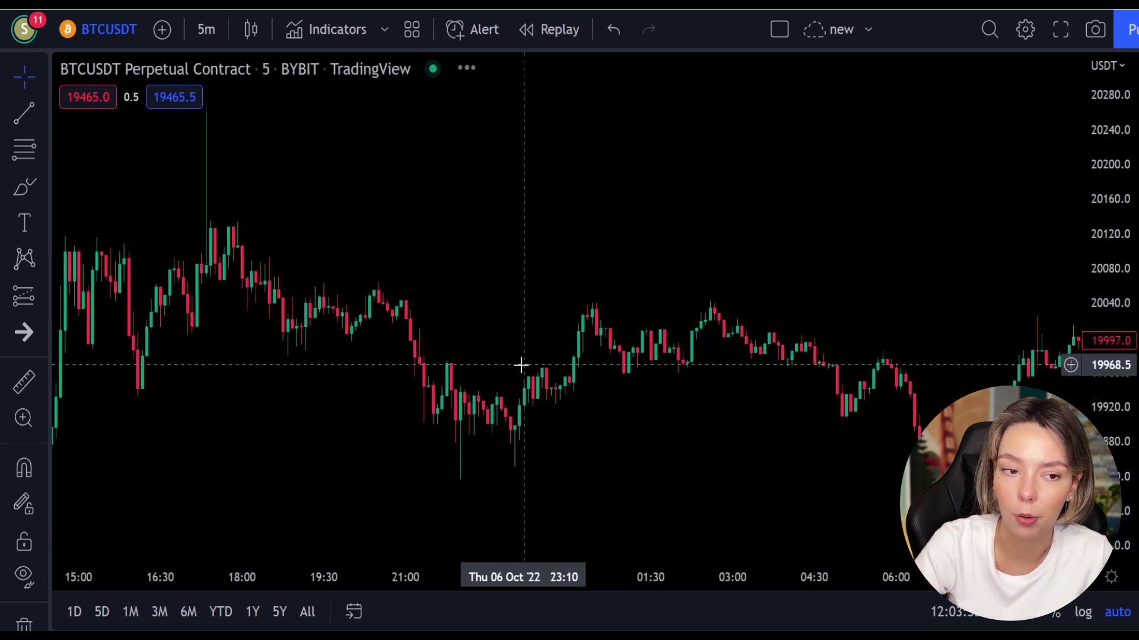
drag(233, 363, 561, 440)
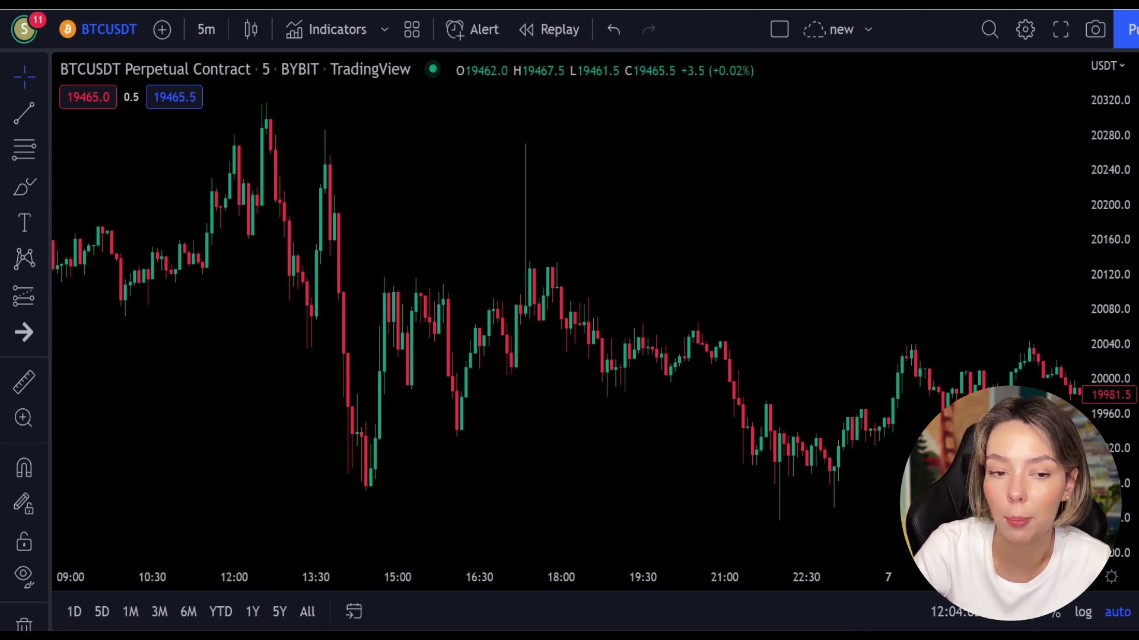
- Search the indicators for "la rsi" and add the editors' pick community script Laguerre RSI to the chart
click(334, 33)
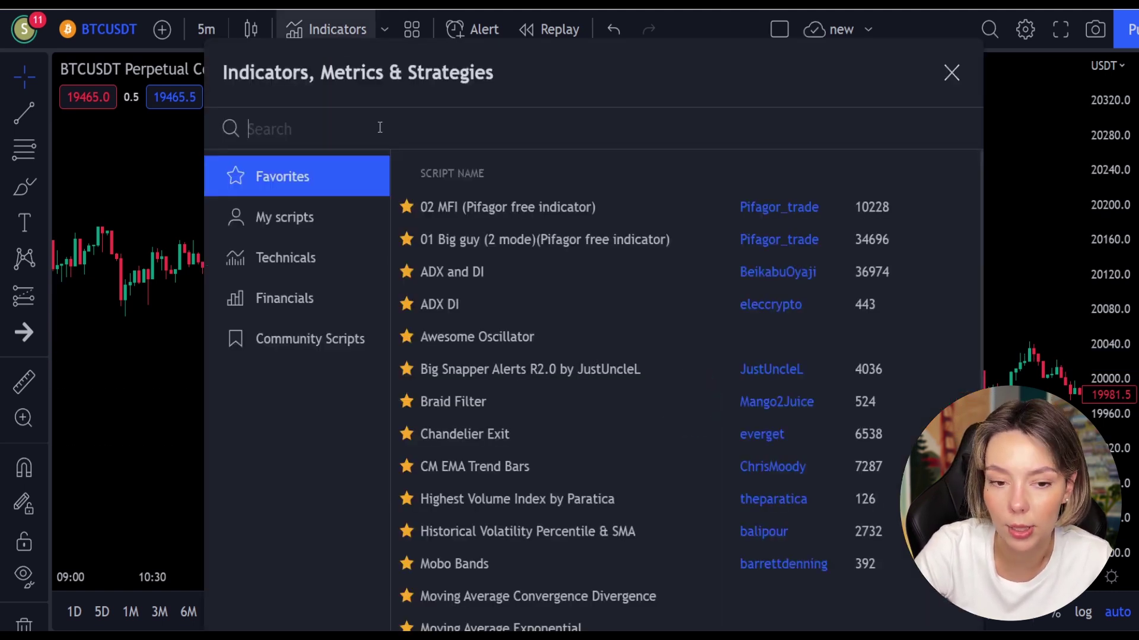
text(la rsi)
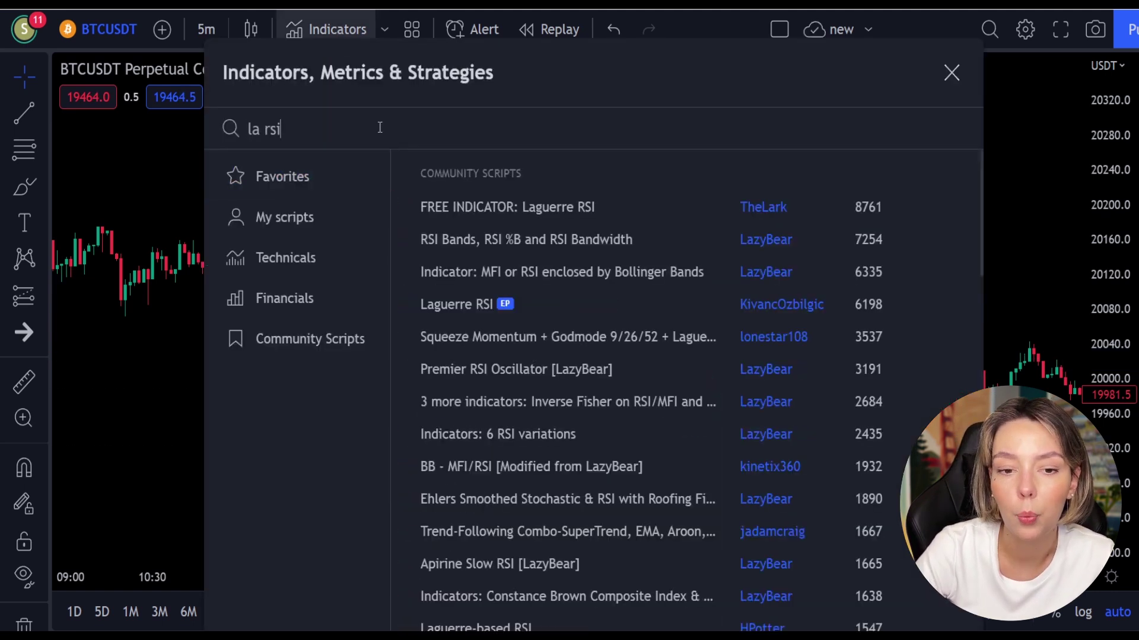
click(462, 303)
click(951, 73)
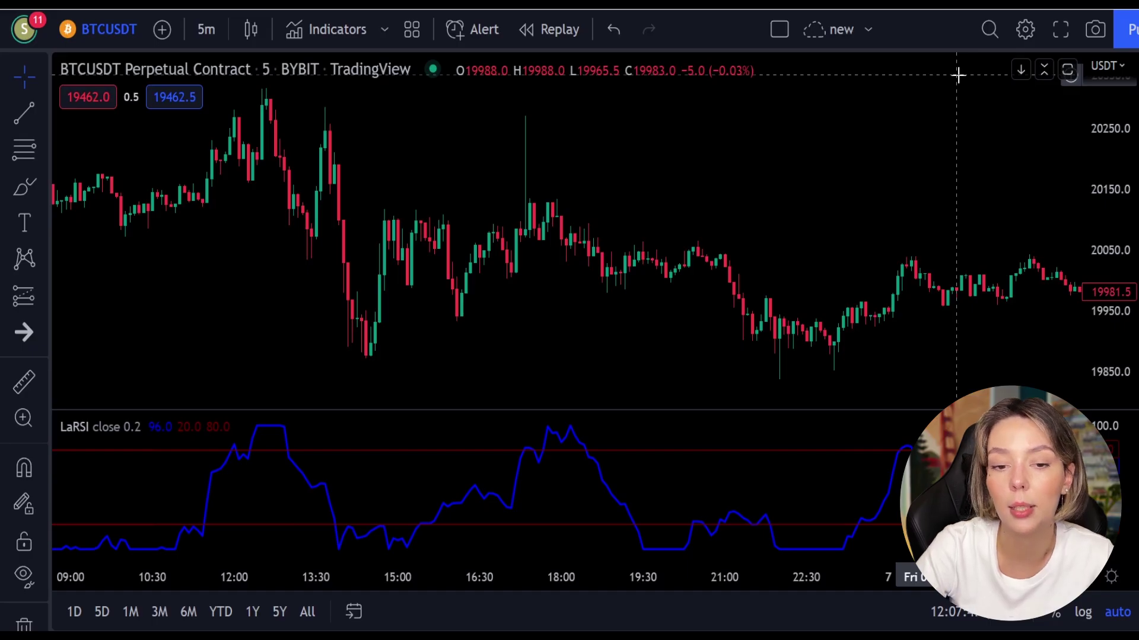
- Search the indicators for "supertrend+" and add the SuperTrend+ community script to the chart
click(332, 28)
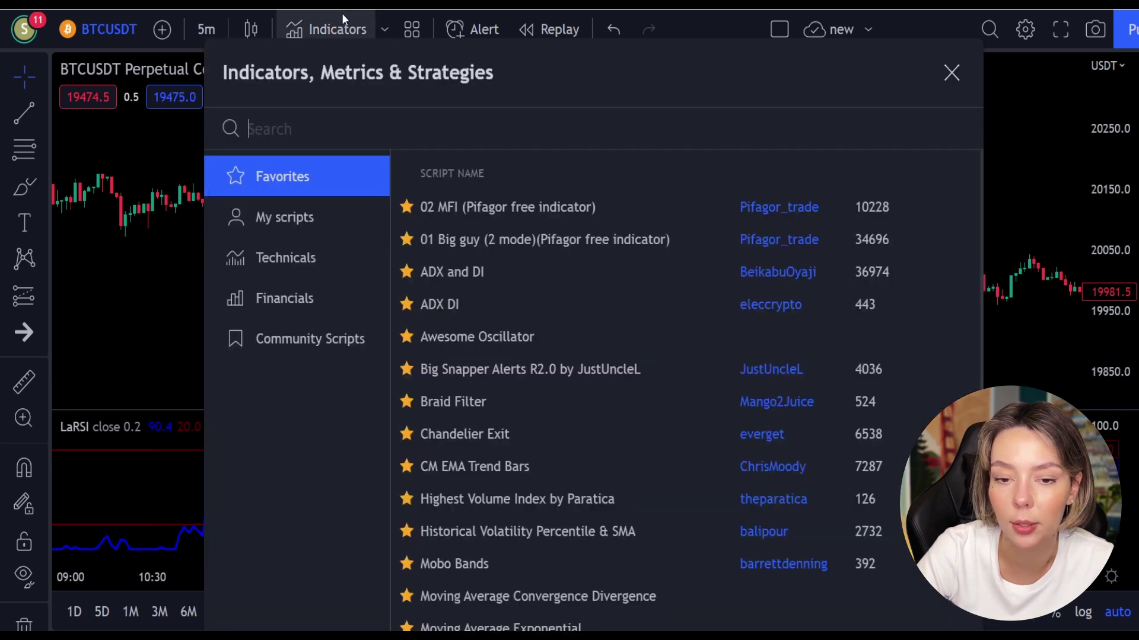
text(supertrend+)
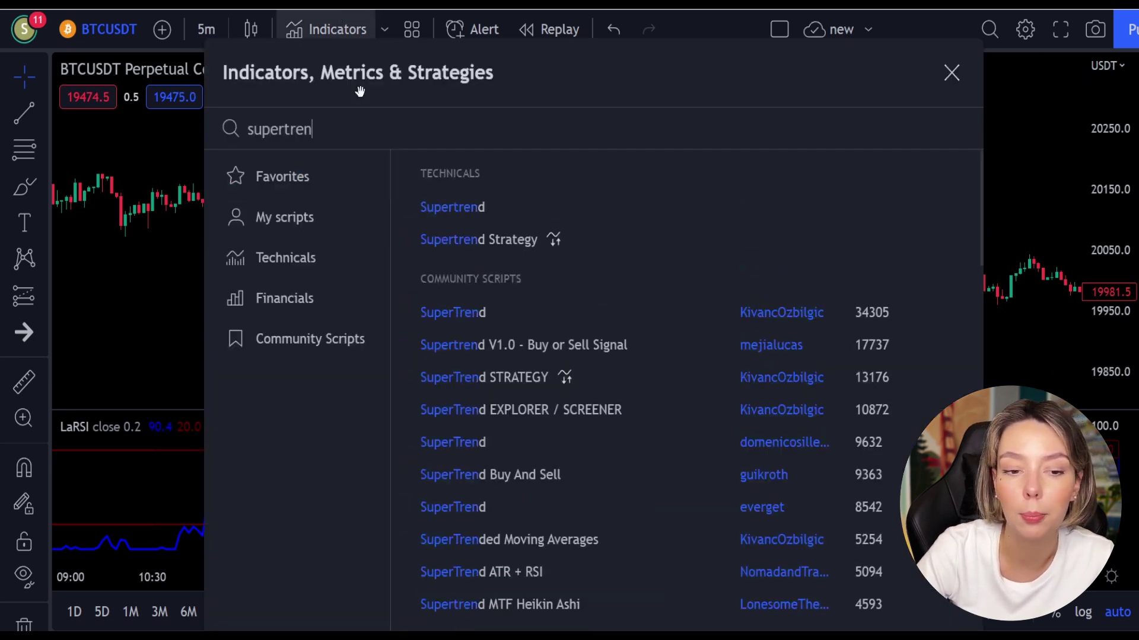
click(540, 211)
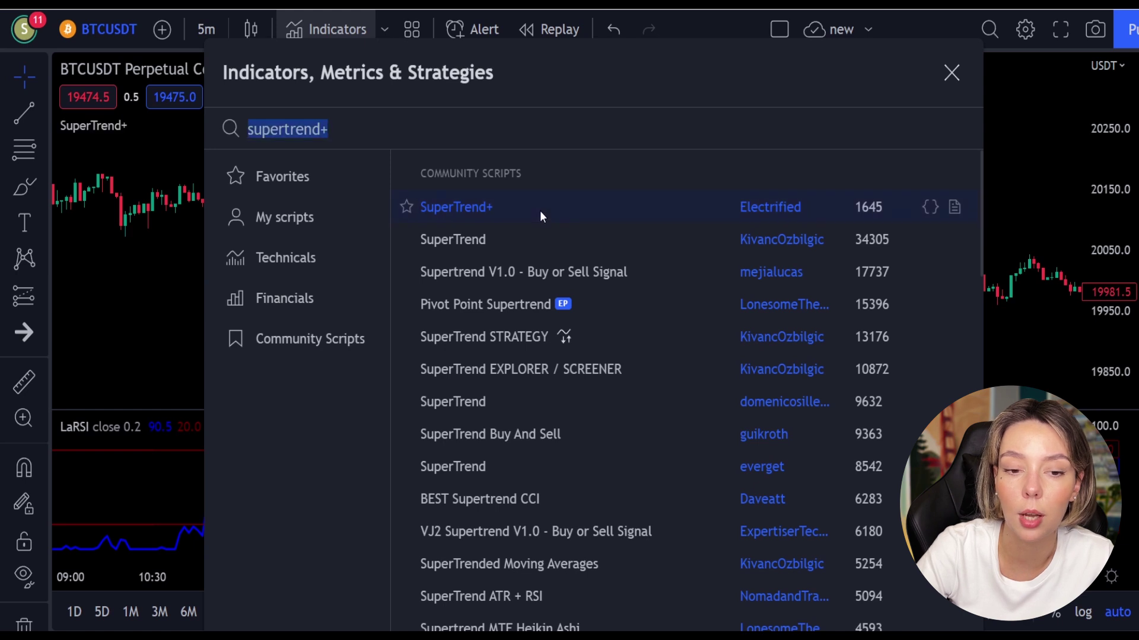
click(951, 73)
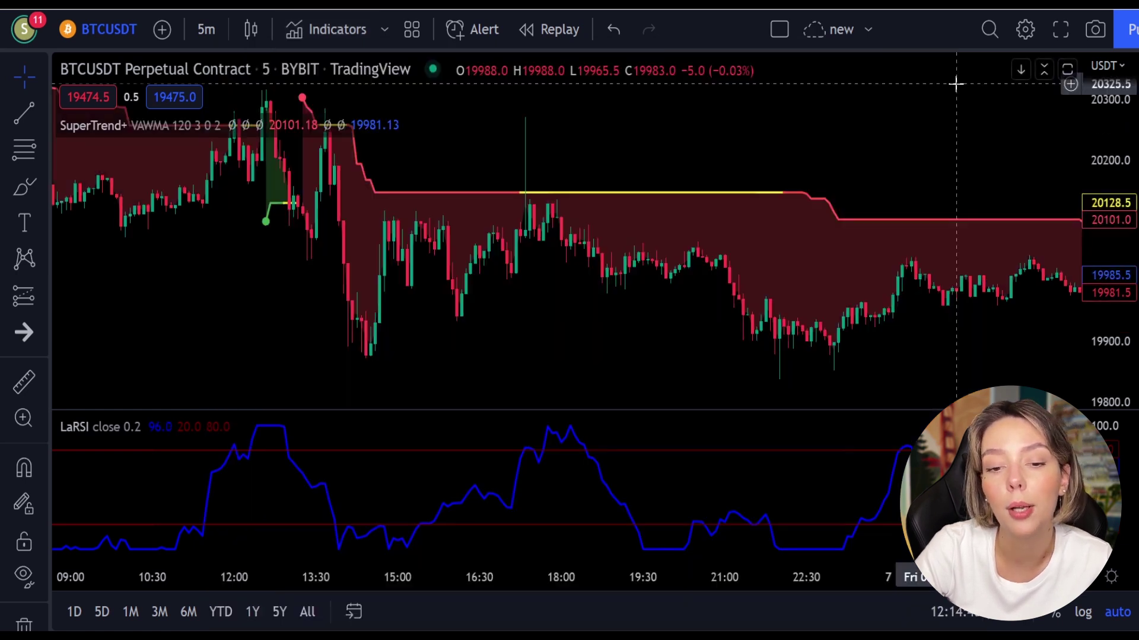
- Search the indicators for "waddah" and add Waddah Attar Explosion V2 [SHK] to the chart
drag(561, 141, 834, 233)
drag(379, 271, 796, 360)
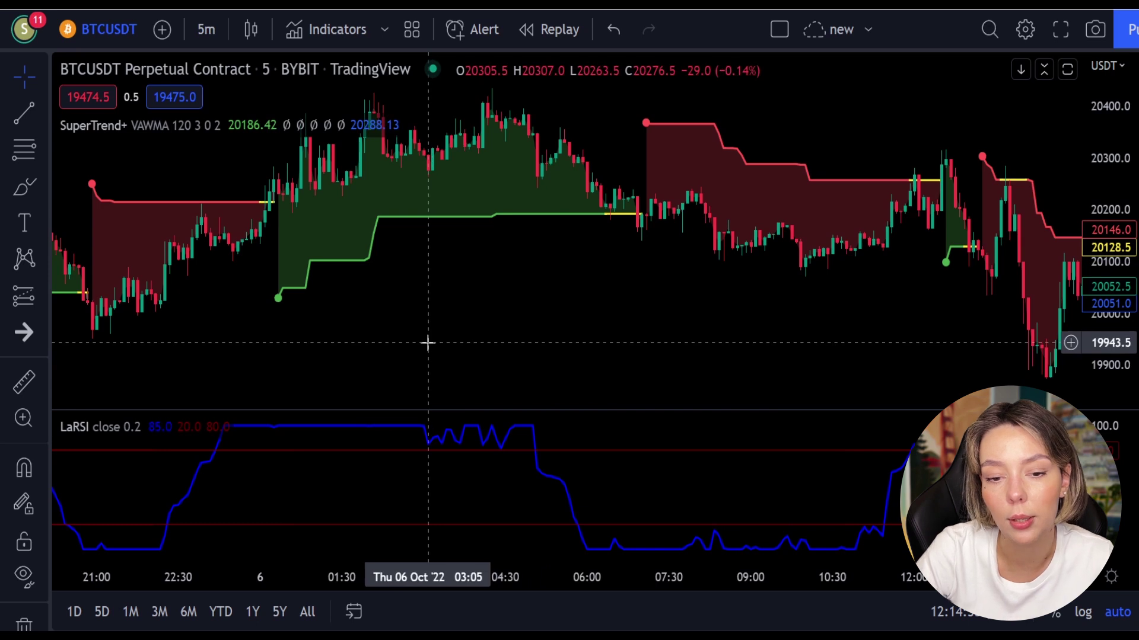
drag(427, 343, 585, 350)
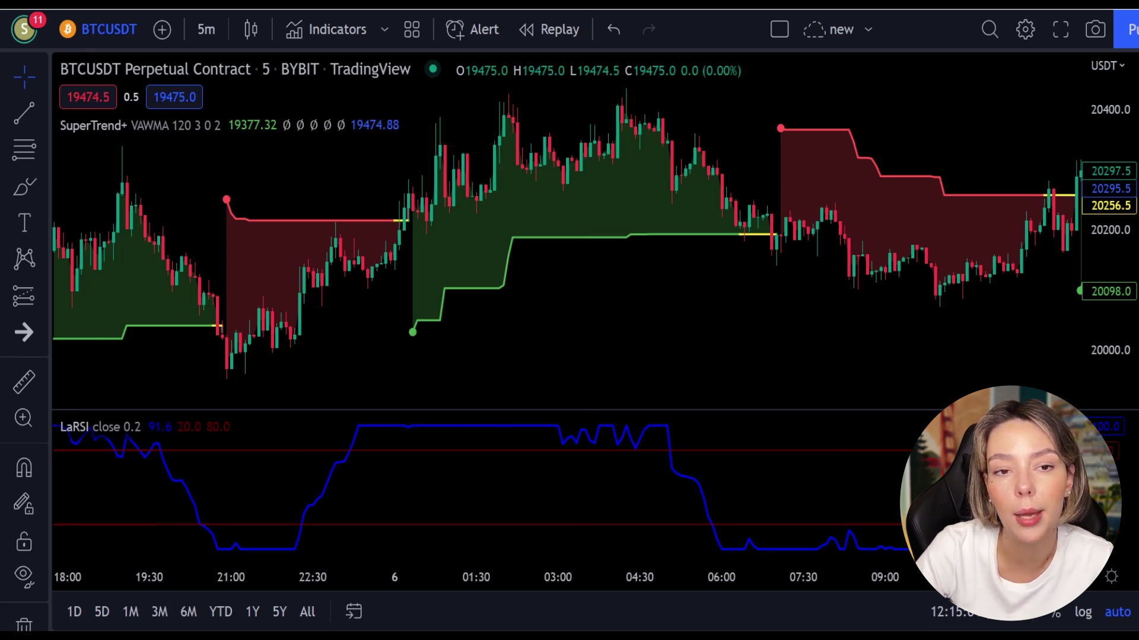
click(314, 26)
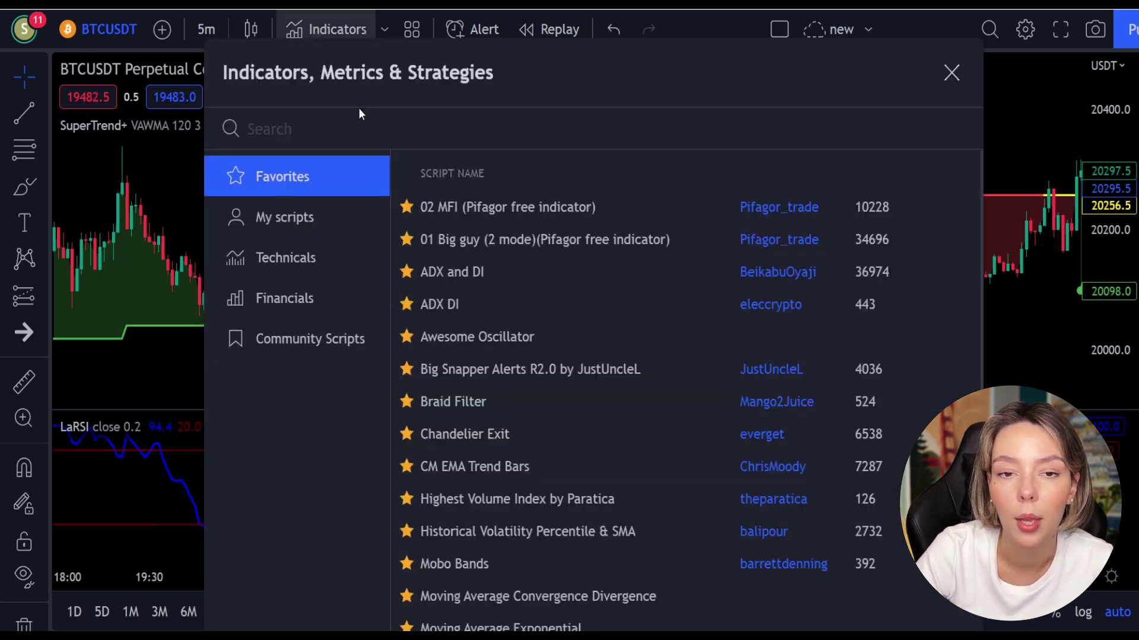
text(waddag)
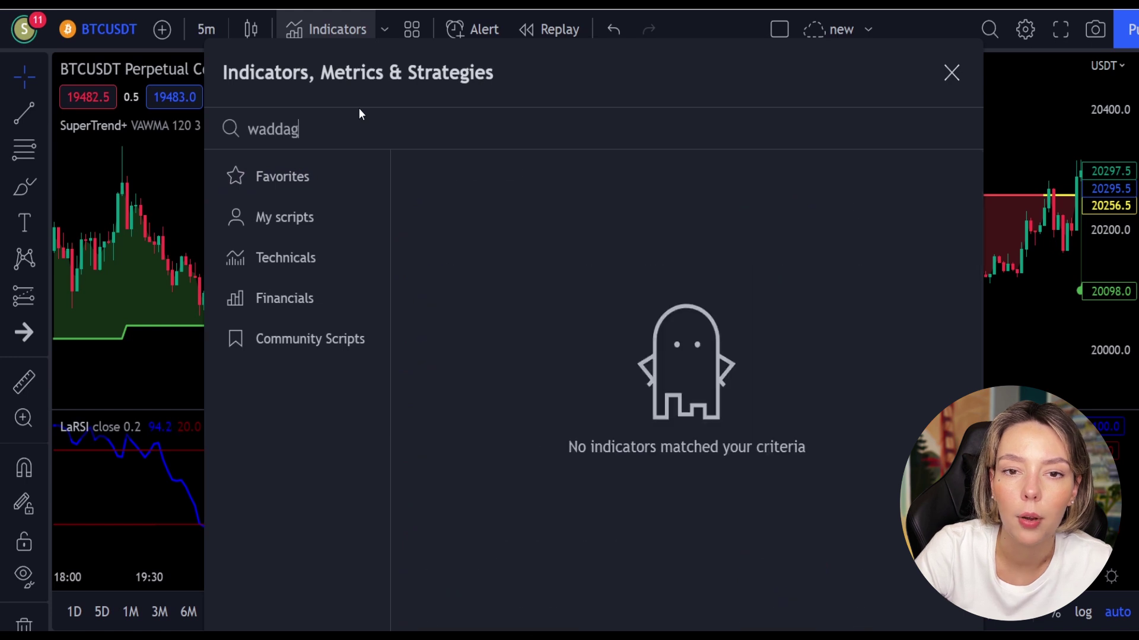
key(BackSpace)
text(h)
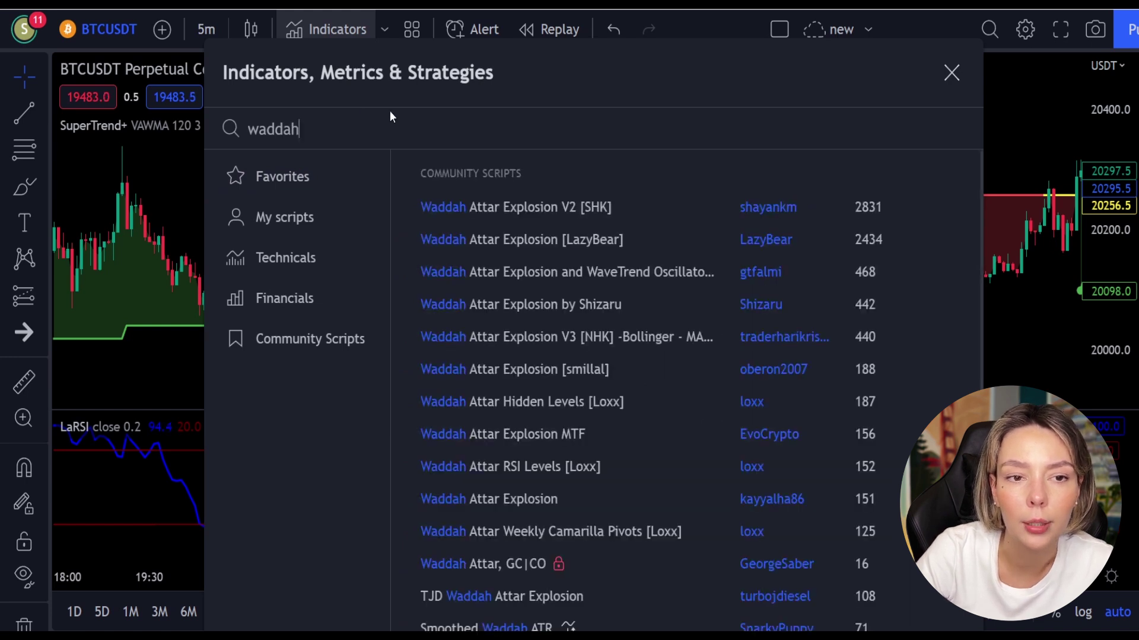
click(531, 206)
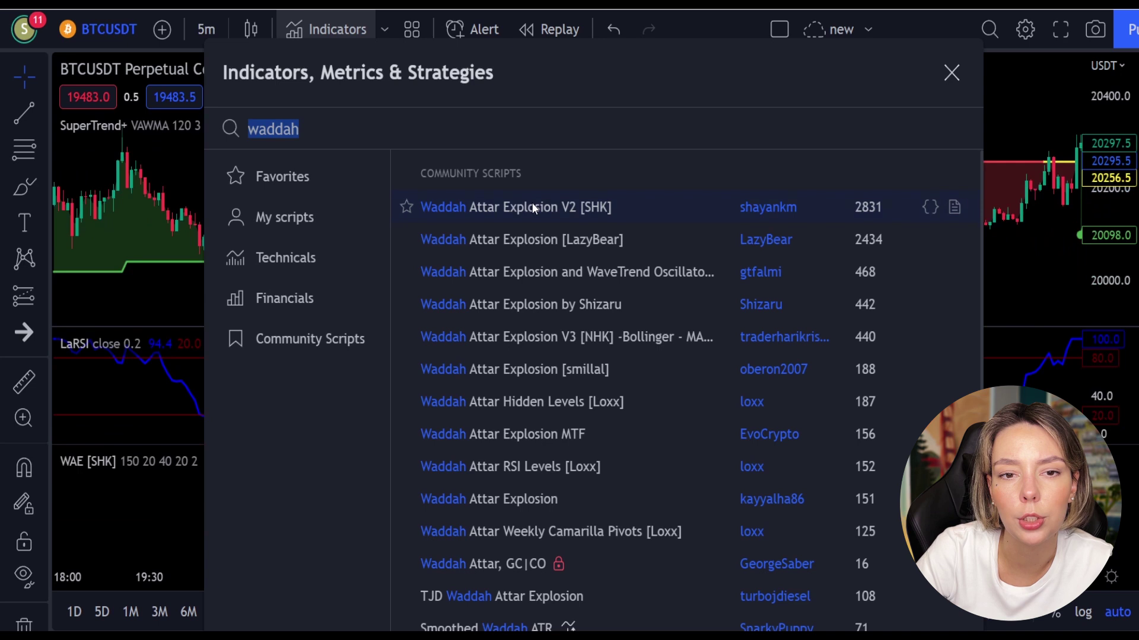
click(951, 74)
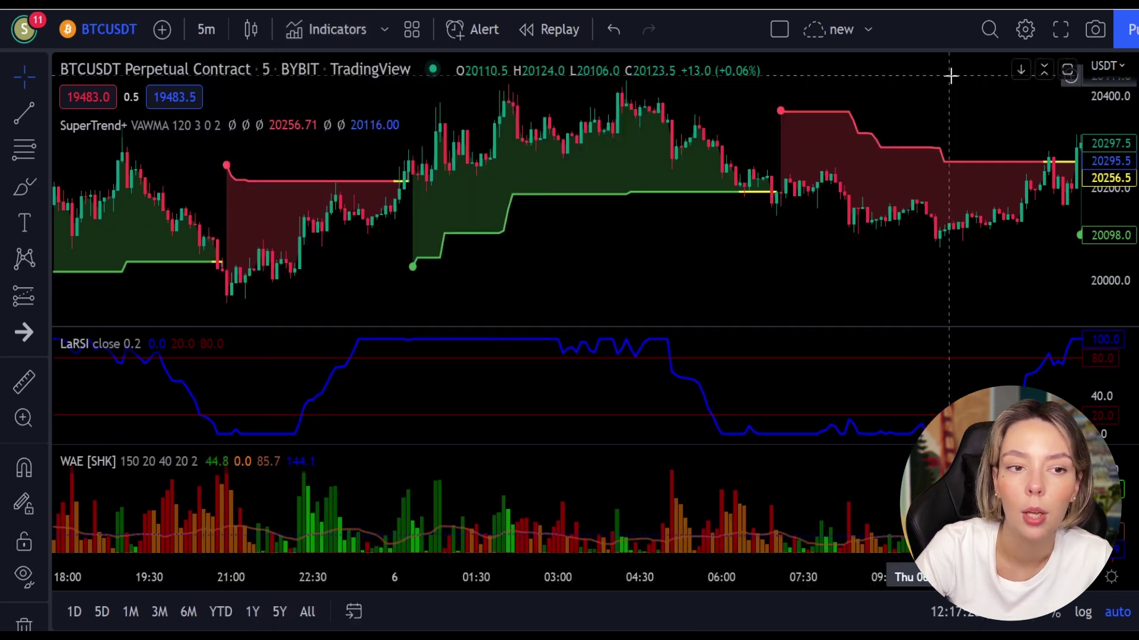
- Set the Multiplier of the SuperTrend+ indicator to 4 in its inputs and apply the settings
mouse_move(233, 135)
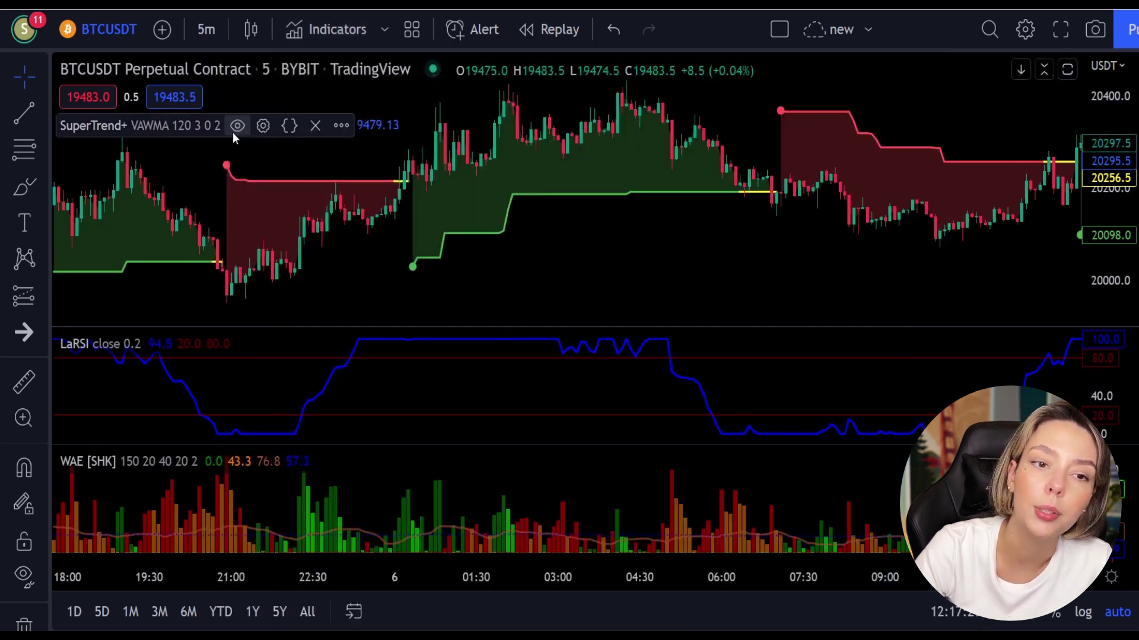
click(263, 126)
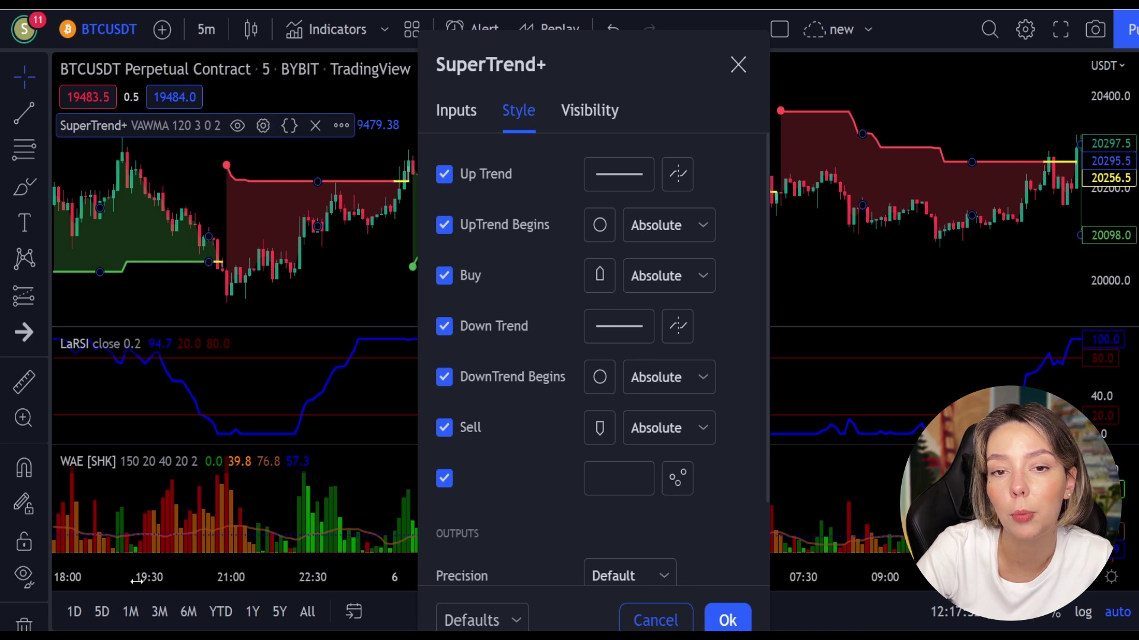
click(460, 113)
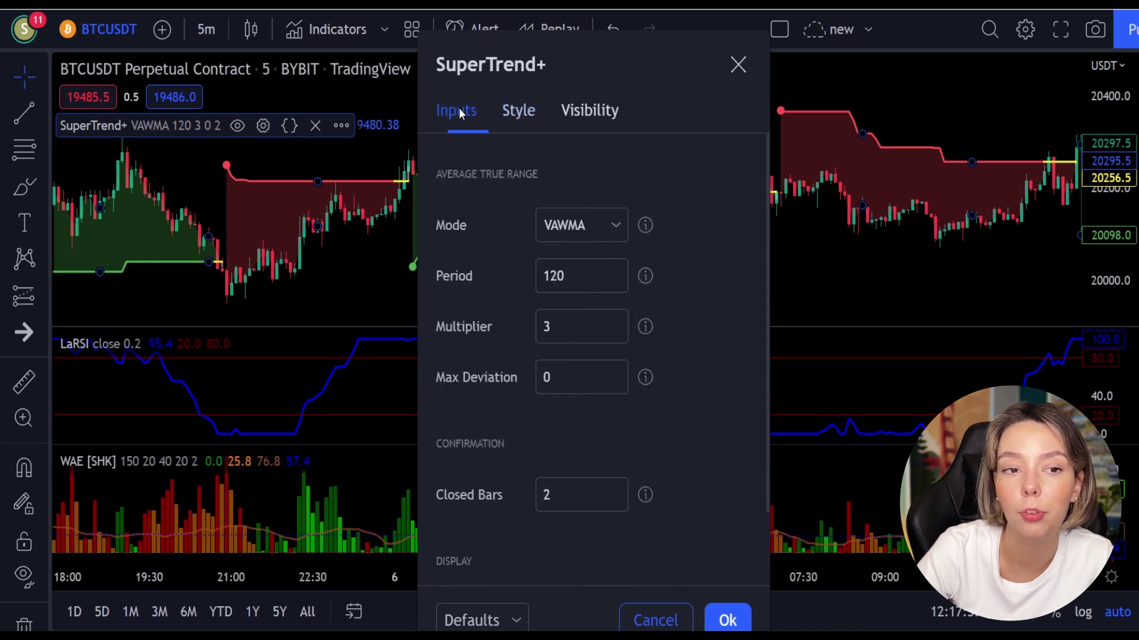
click(616, 319)
click(615, 319)
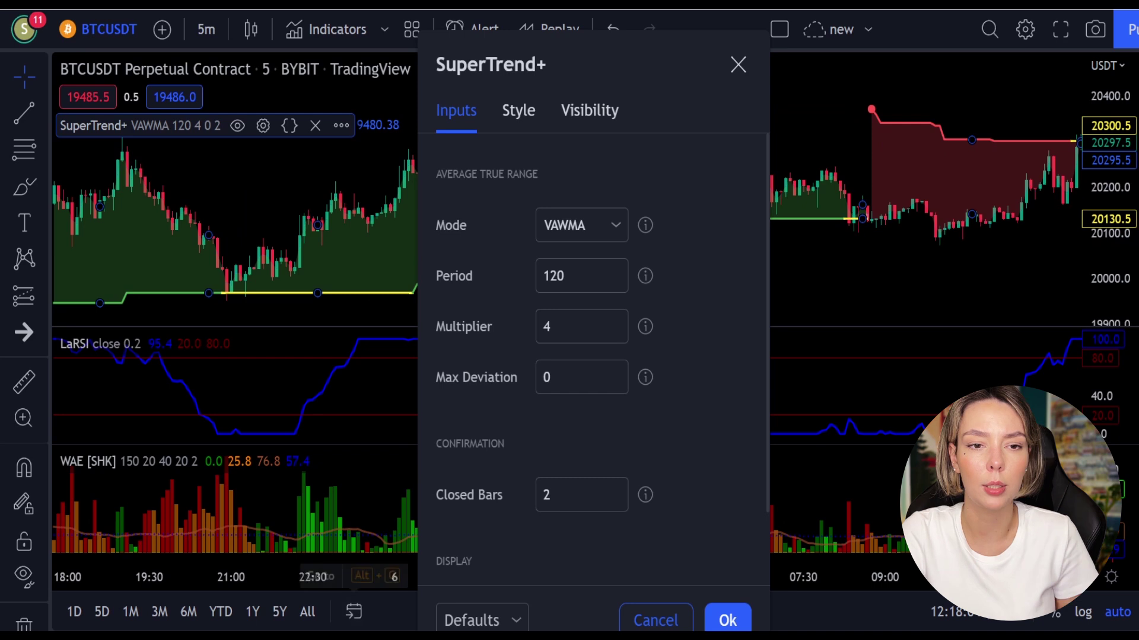
key(Return)
- Restyle the WAE [SHK] indicator by hiding the DeadZoneLine and making the ExplosionLine white, fully opaque and thicker
click(239, 461)
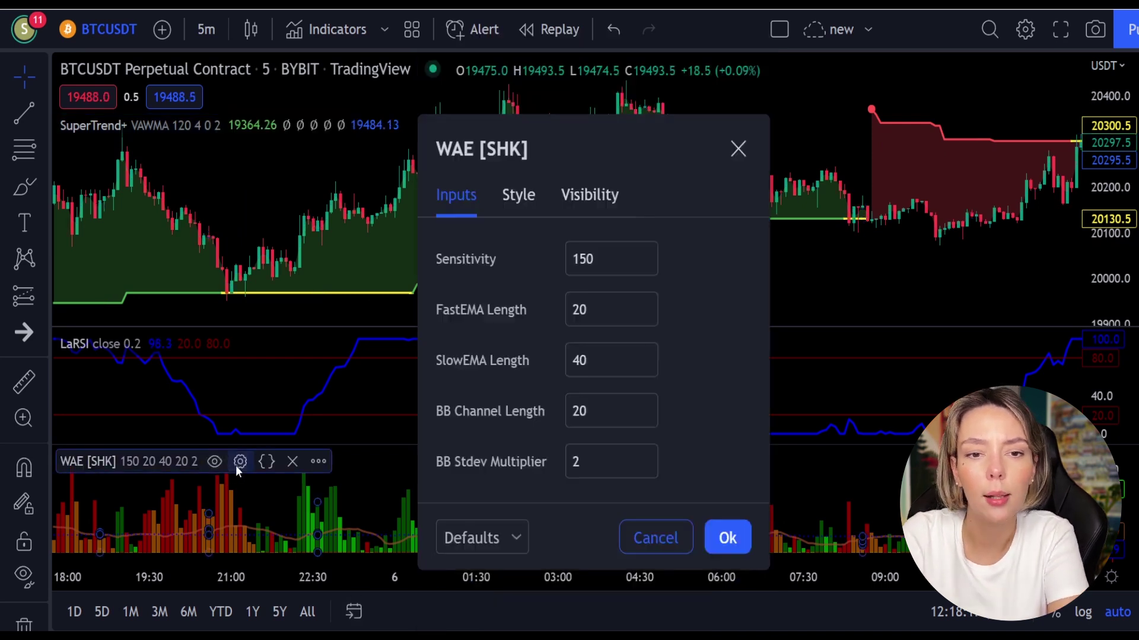
click(518, 195)
scroll(447, 436, down, 1)
click(445, 433)
click(590, 386)
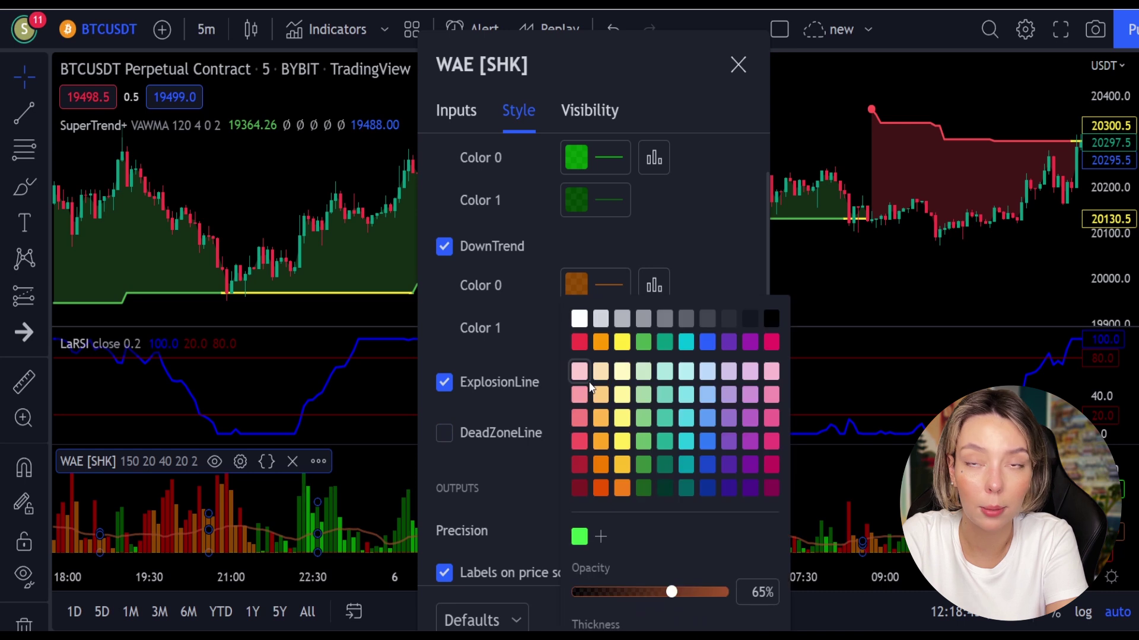
click(579, 321)
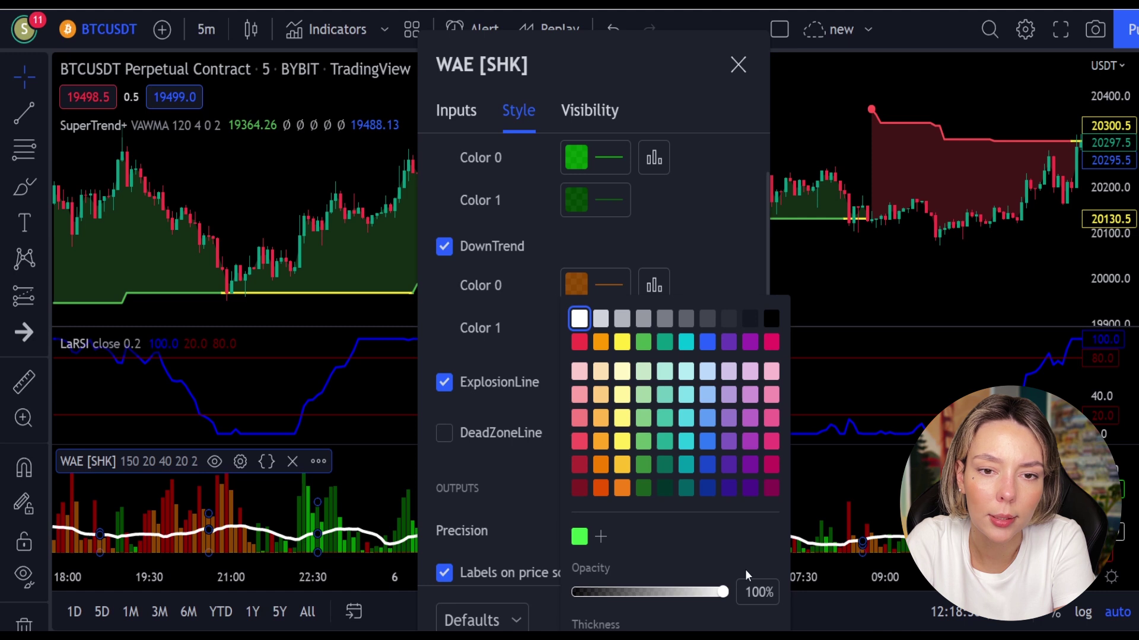
click(544, 507)
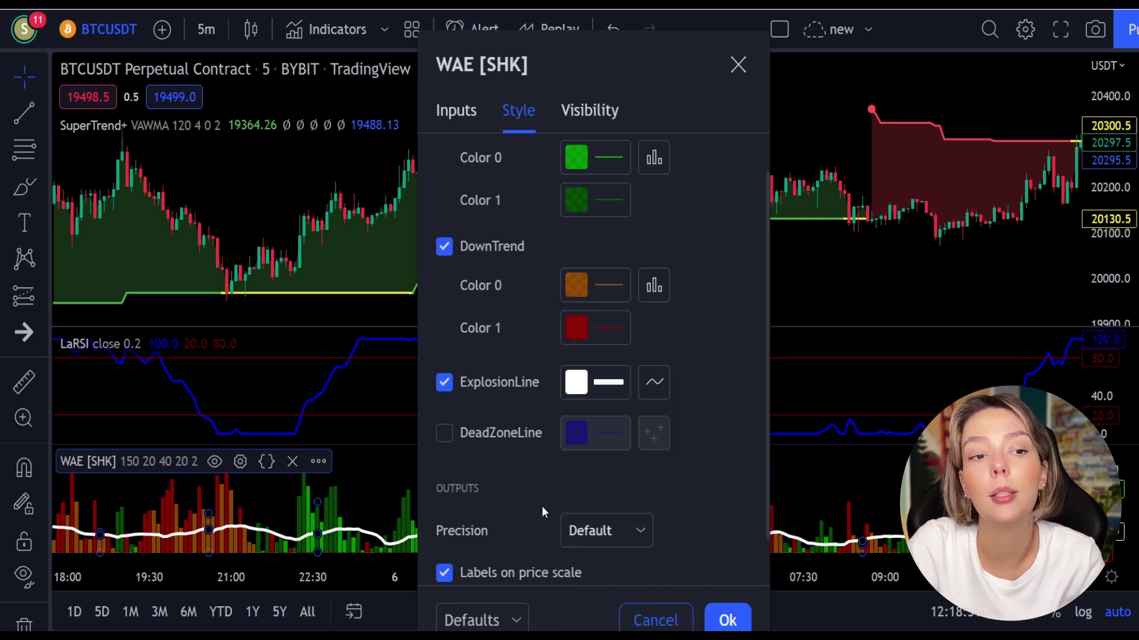
click(731, 622)
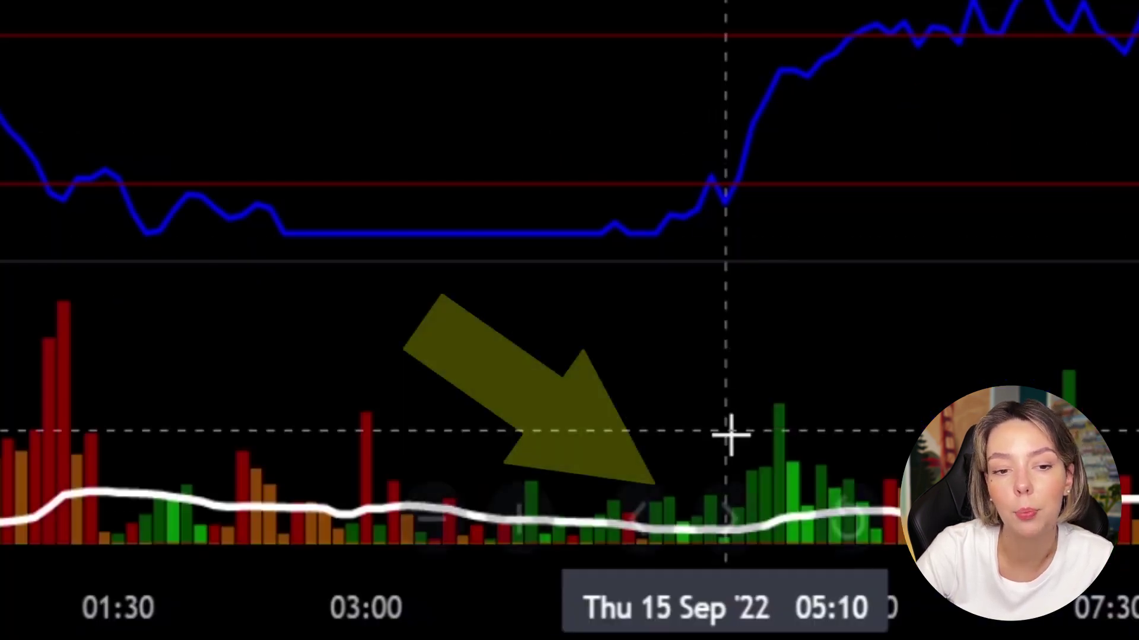
- Switch to the Bybit website and look through its homepage and the USDT Perpetual contracts in the Derivatives list
mouse_move(632, 545)
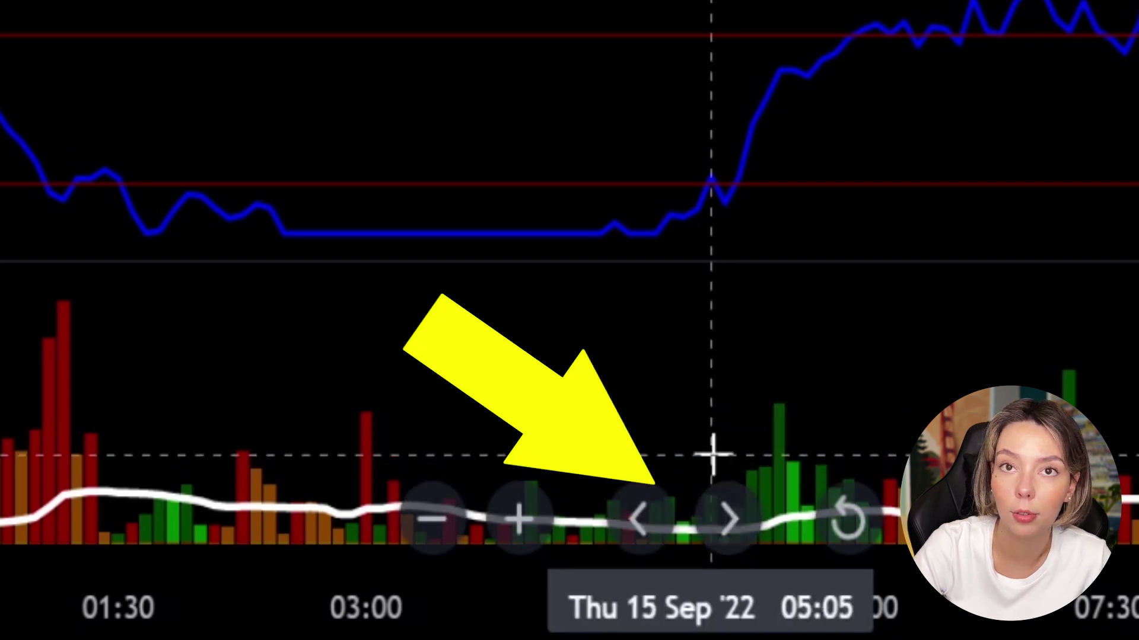
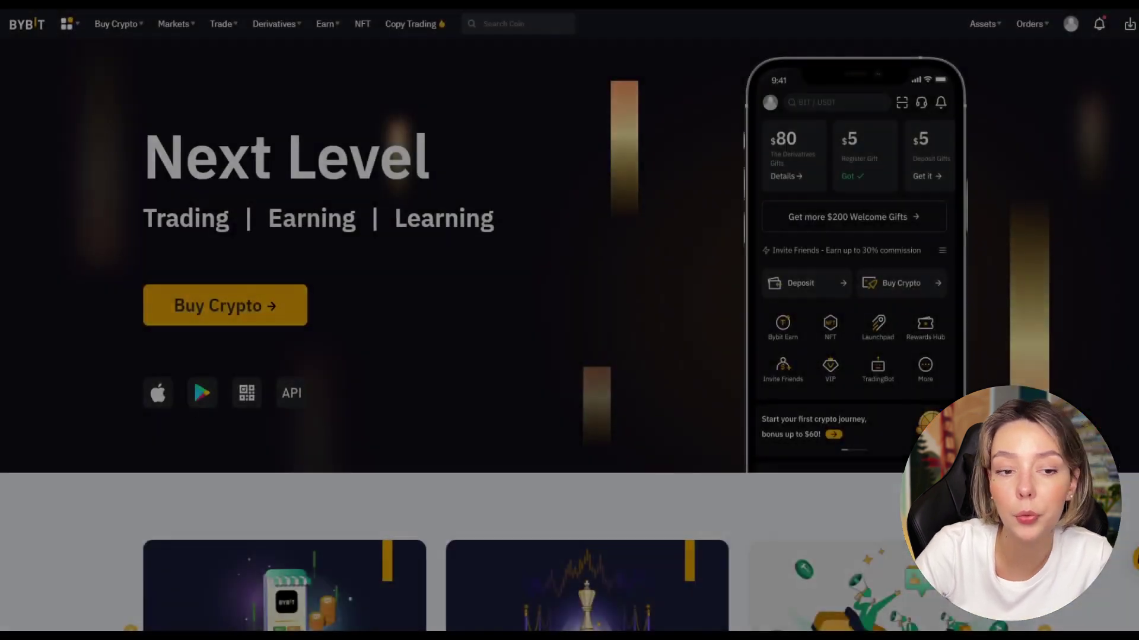
scroll(636, 188, down, 6)
scroll(1002, 291, down, 12)
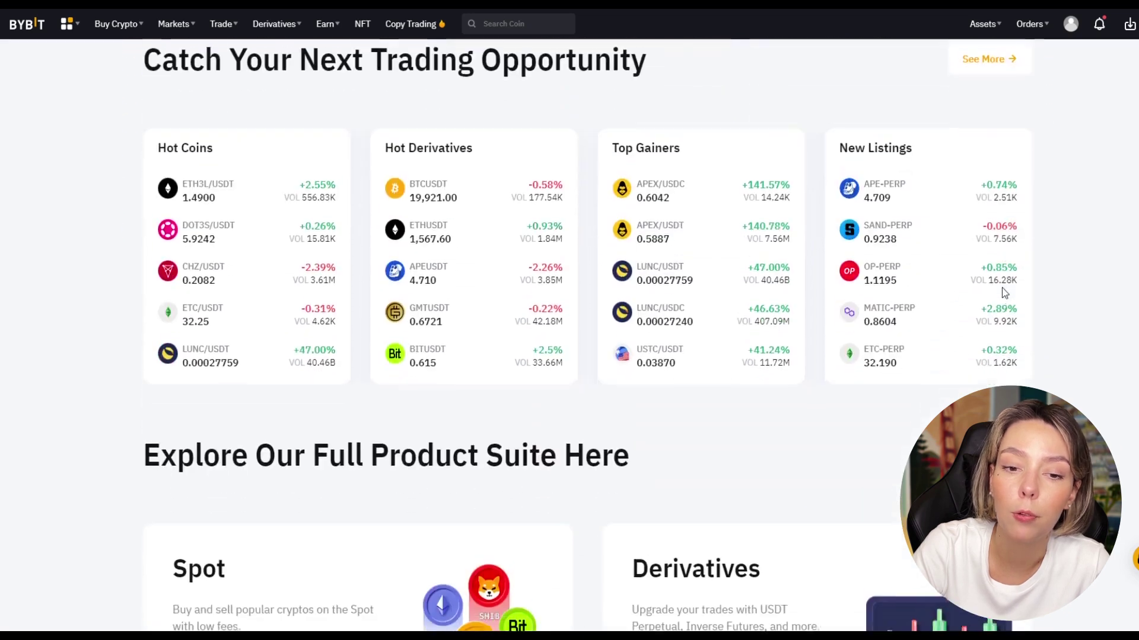
scroll(1002, 293, up, 18)
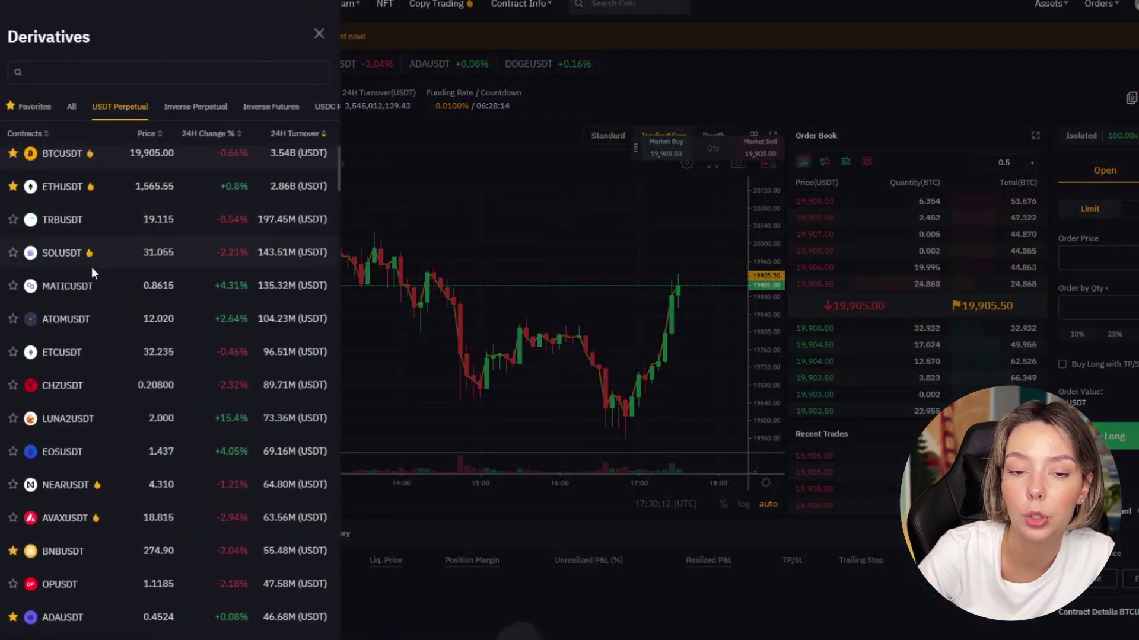
scroll(92, 268, down, 20)
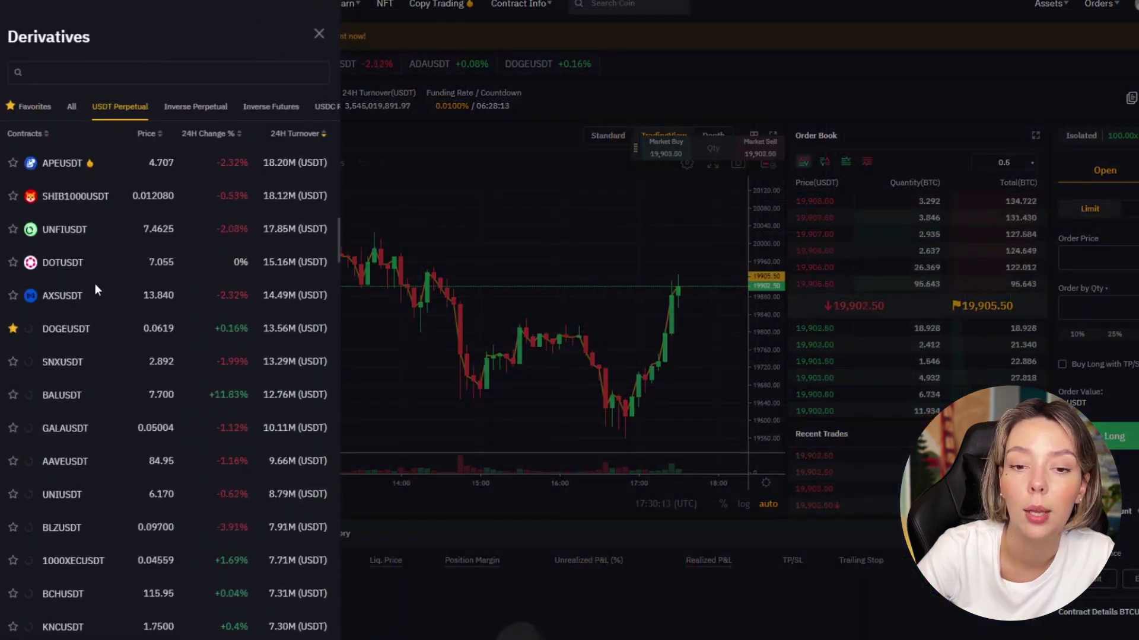
scroll(101, 294, down, 15)
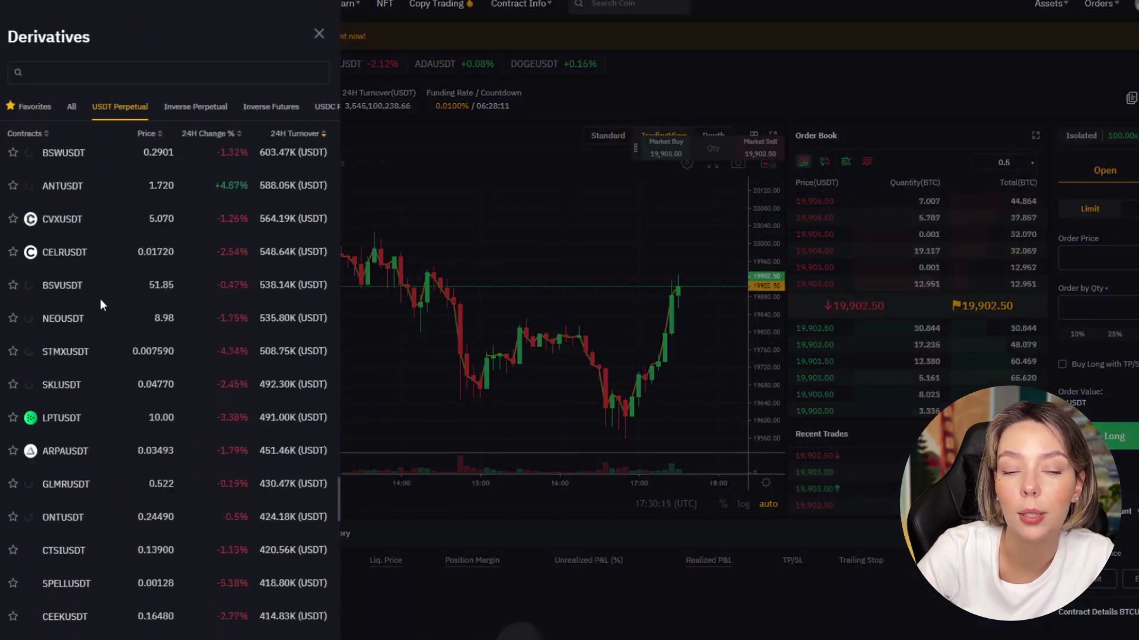
- Look through Bybit's Deposit Blast-Off event page, including the steps to claim rewards and the Bonus Rewards Tracker
click(429, 296)
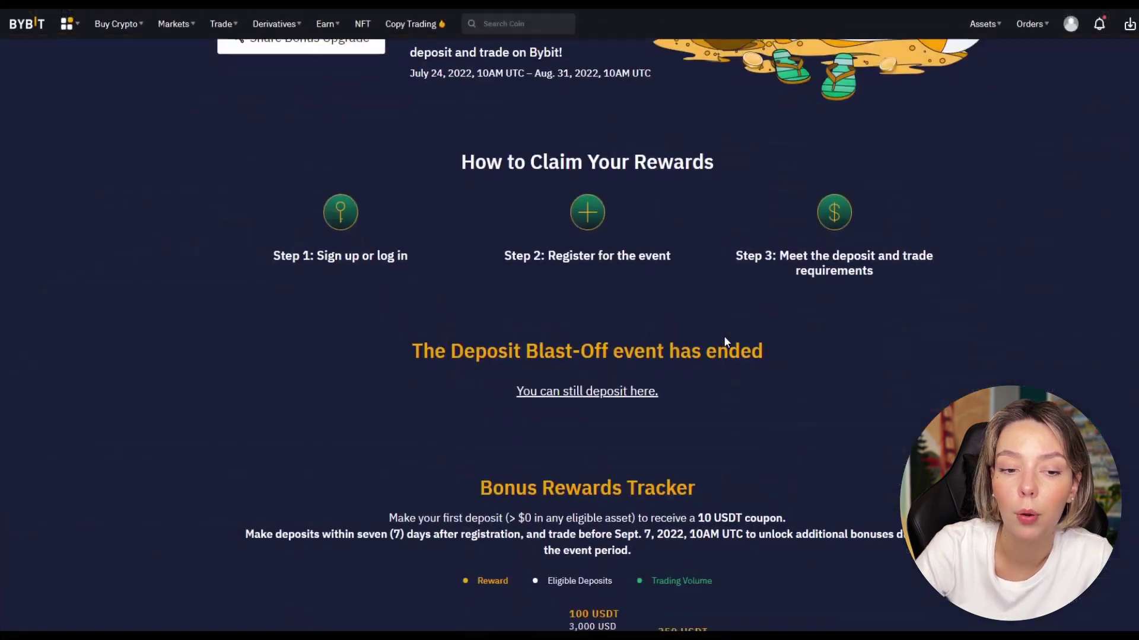
scroll(724, 337, up, 5)
drag(296, 163, 564, 179)
click(675, 237)
scroll(675, 238, down, 6)
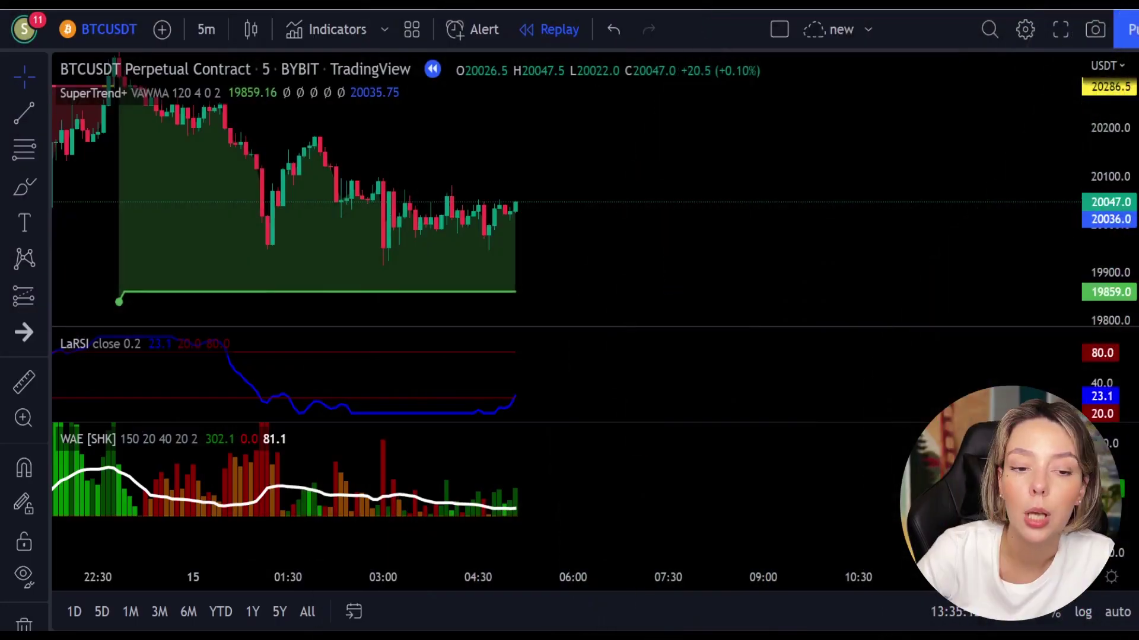
- Return to the TradingView chart, circle the latest LaRSI rise above 20 and the green WAE bars with the Brush, and undo both marks
click(16, 184)
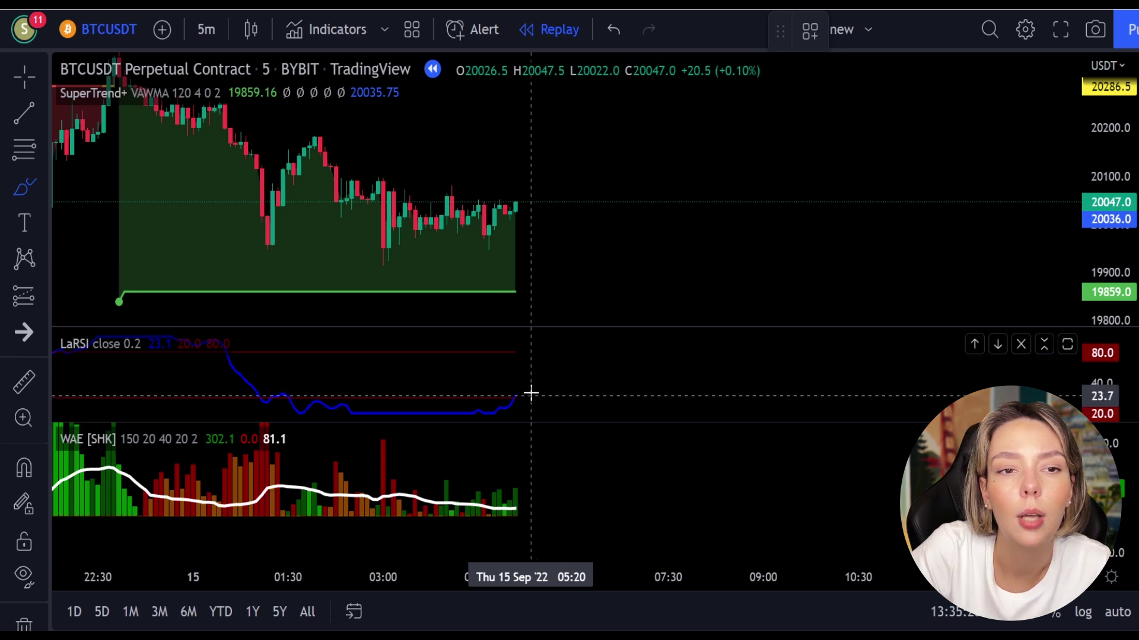
mouse_move(530, 388)
mouse_down()
mouse_move(516, 389)
mouse_move(521, 403)
mouse_up()
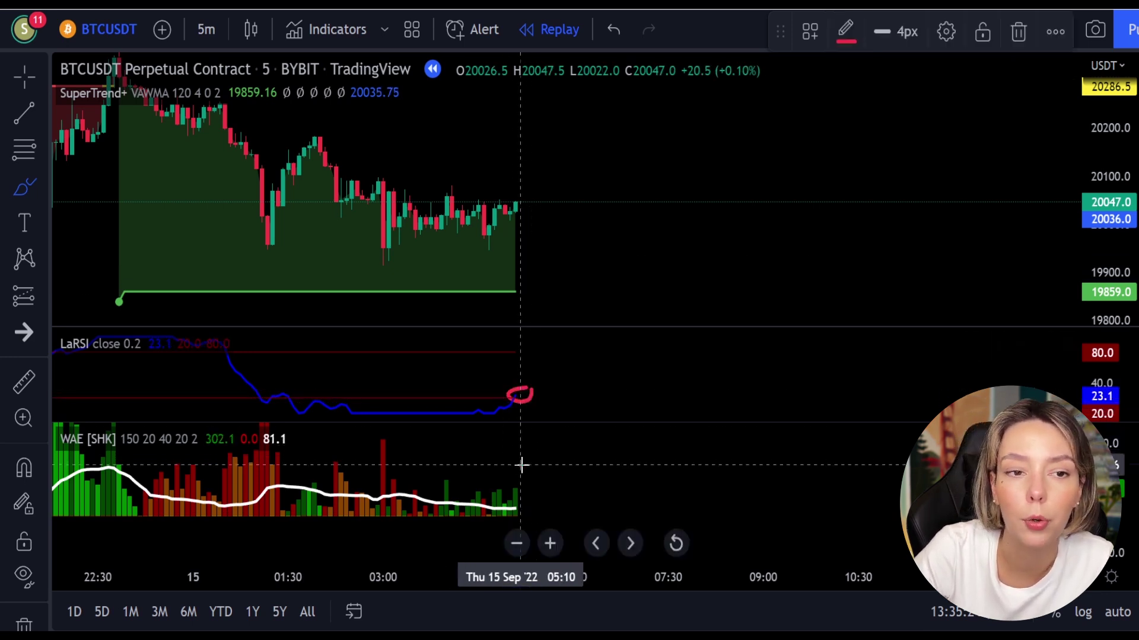
drag(505, 485, 529, 495)
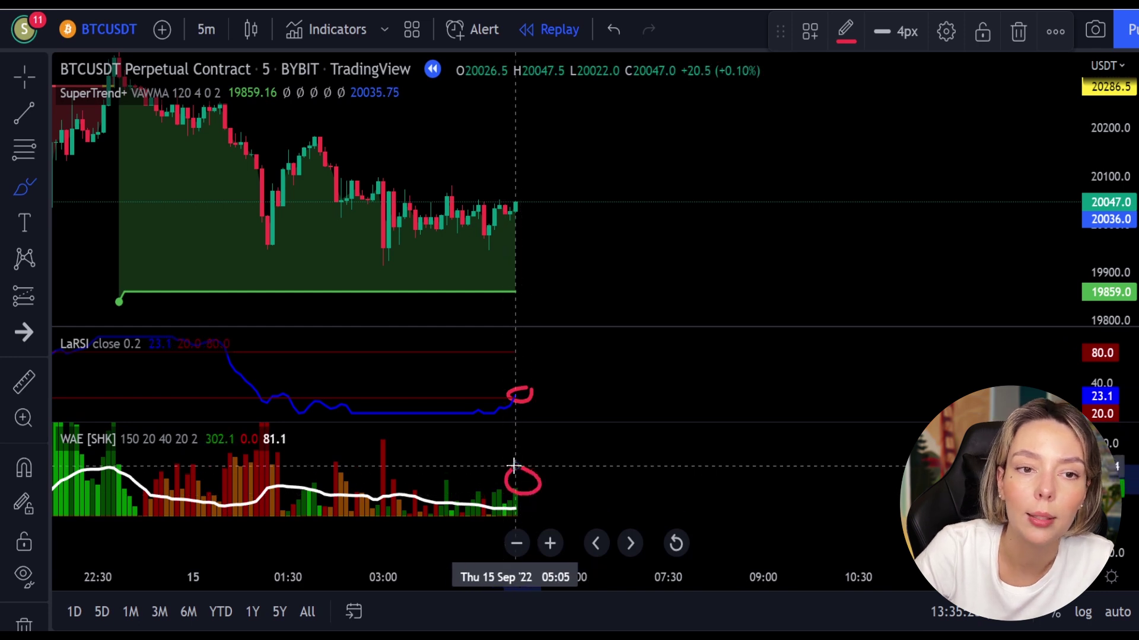
key(ctrl)
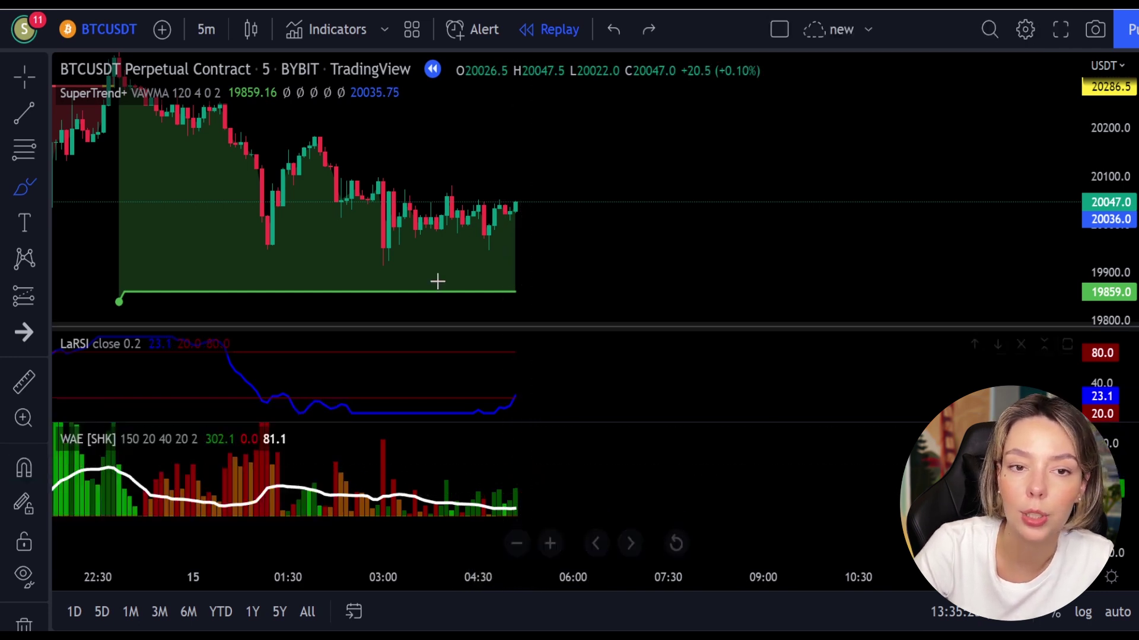
- Place a long position after the last candle with entry at about 20045, stop at 19908 and target at about 20253.5
click(25, 297)
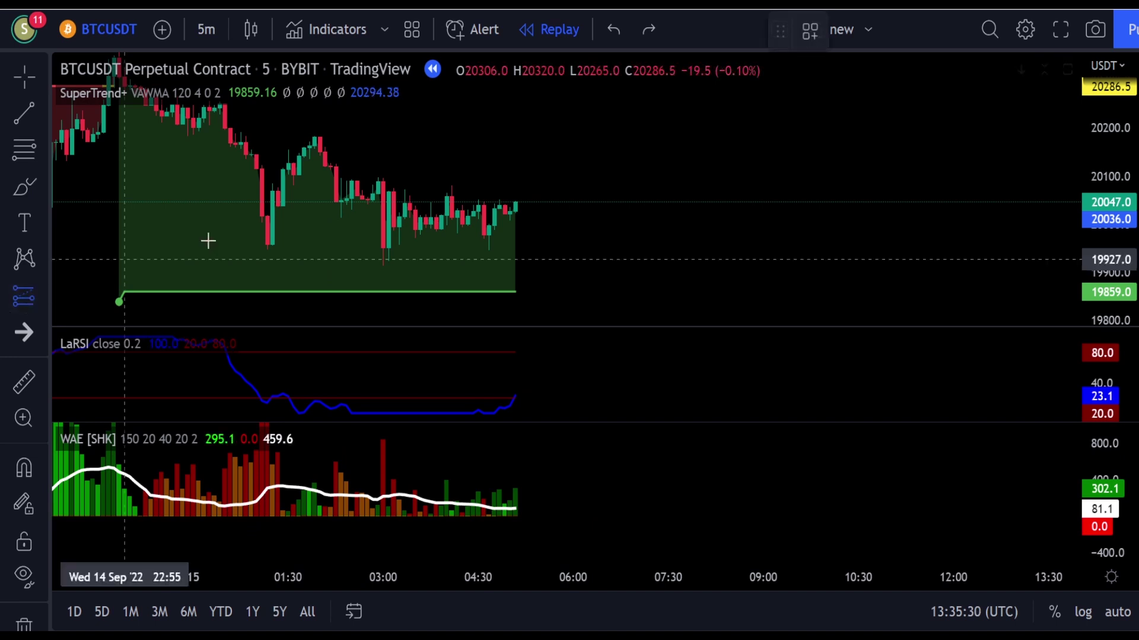
click(521, 202)
drag(520, 245, 520, 268)
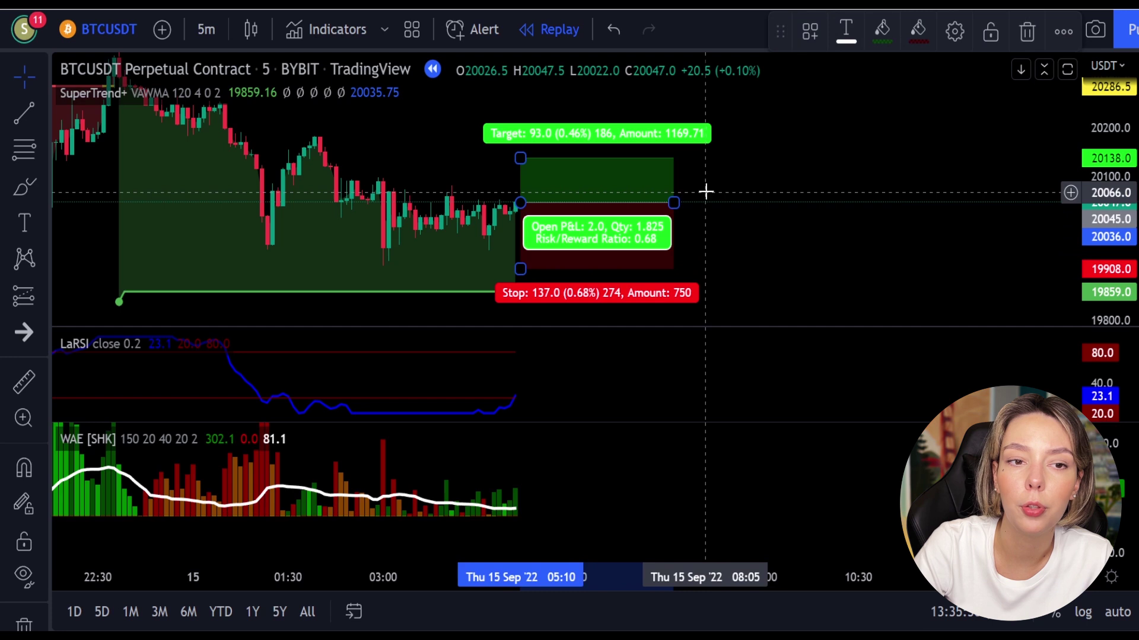
drag(723, 186, 692, 232)
mouse_move(623, 231)
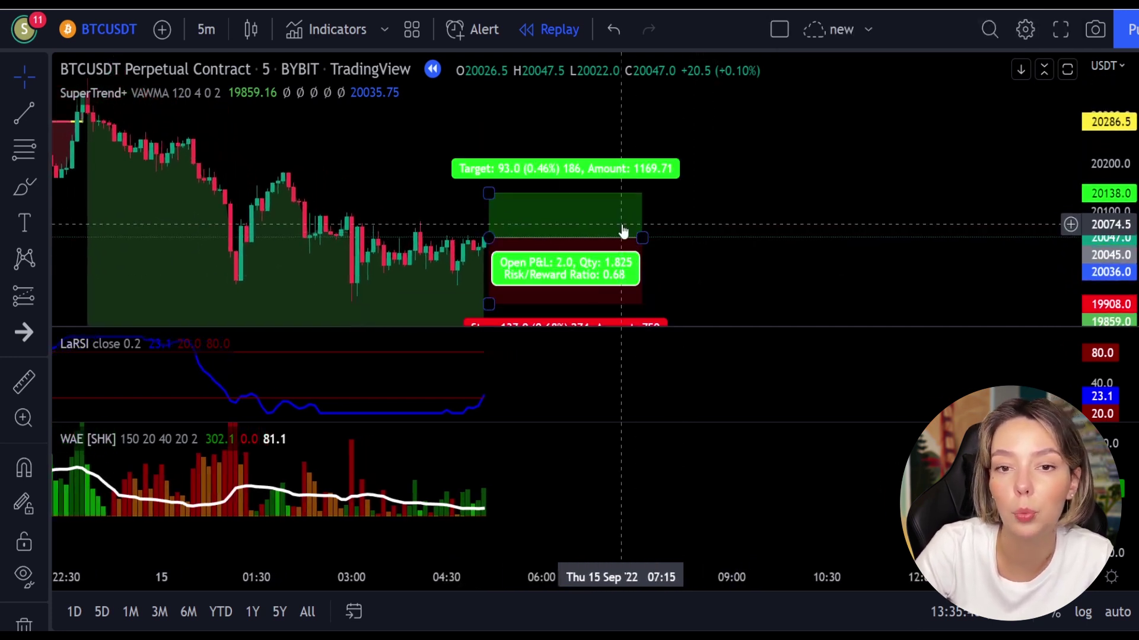
drag(488, 194, 499, 145)
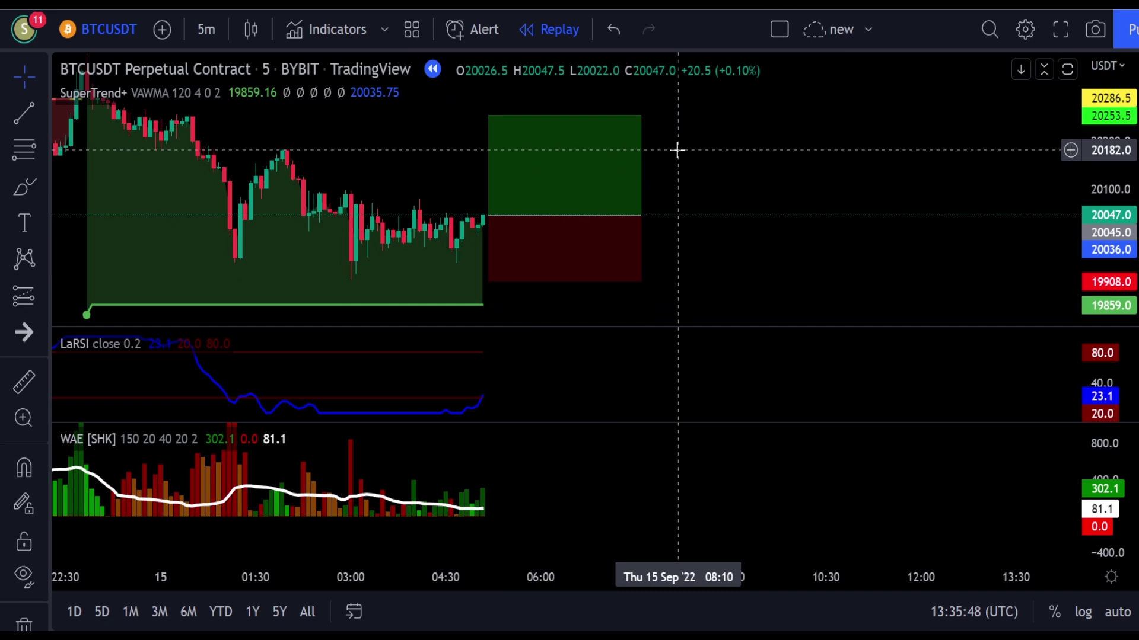
- Play the bar replay until price reaches the long position's target, pause it, and shorten the position to end there
key(shift+Down)
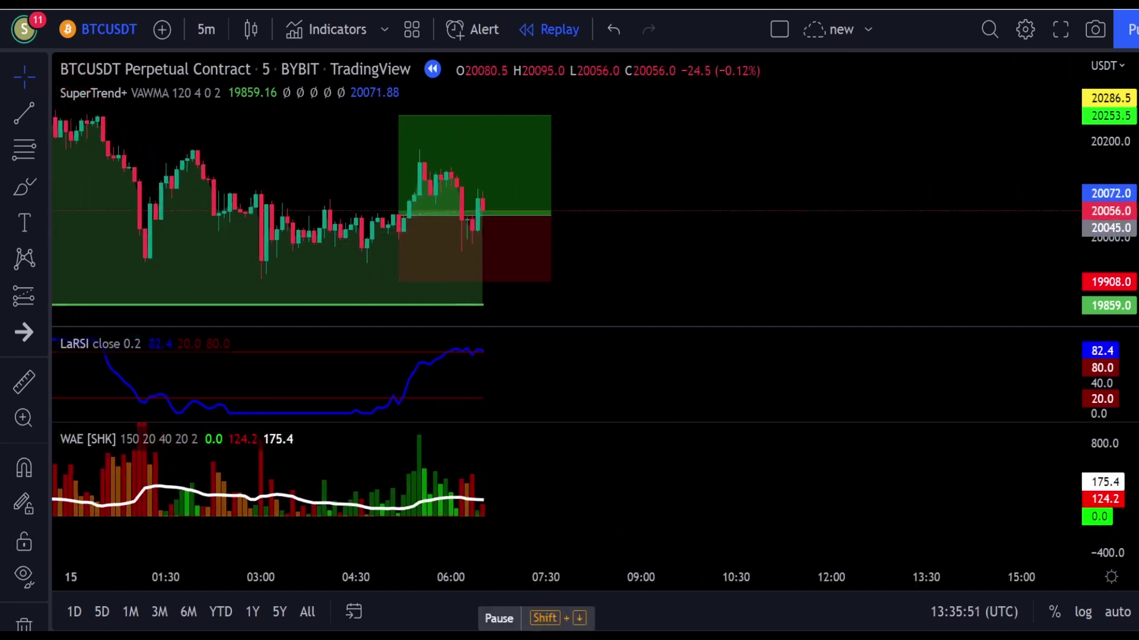
key(shift+Down)
click(458, 136)
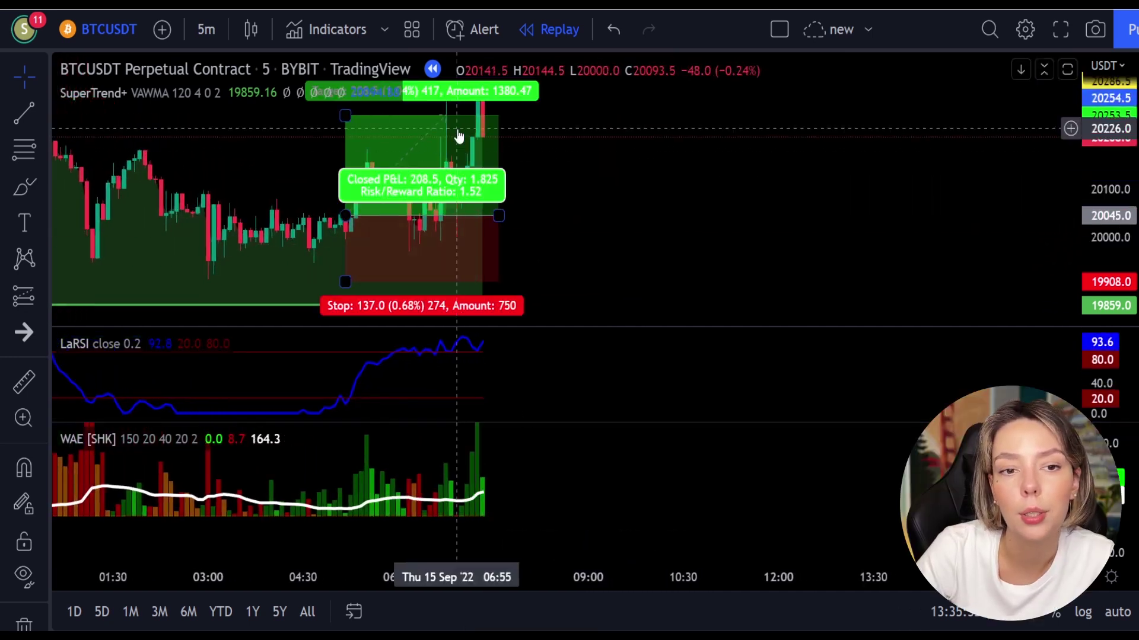
drag(500, 215, 442, 215)
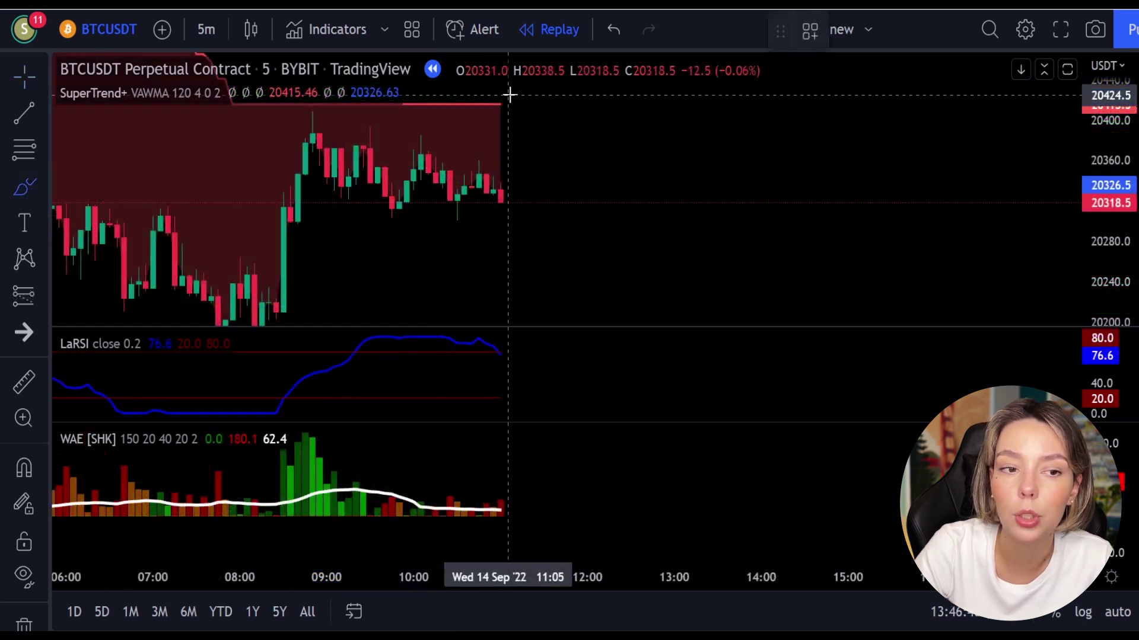
- Circle the red SuperTrend, the latest WAE bars and the LaRSI drop below 80 with the Brush, and undo the marks
mouse_move(510, 94)
mouse_down()
mouse_move(437, 107)
mouse_move(539, 157)
mouse_move(533, 89)
mouse_move(494, 102)
mouse_up()
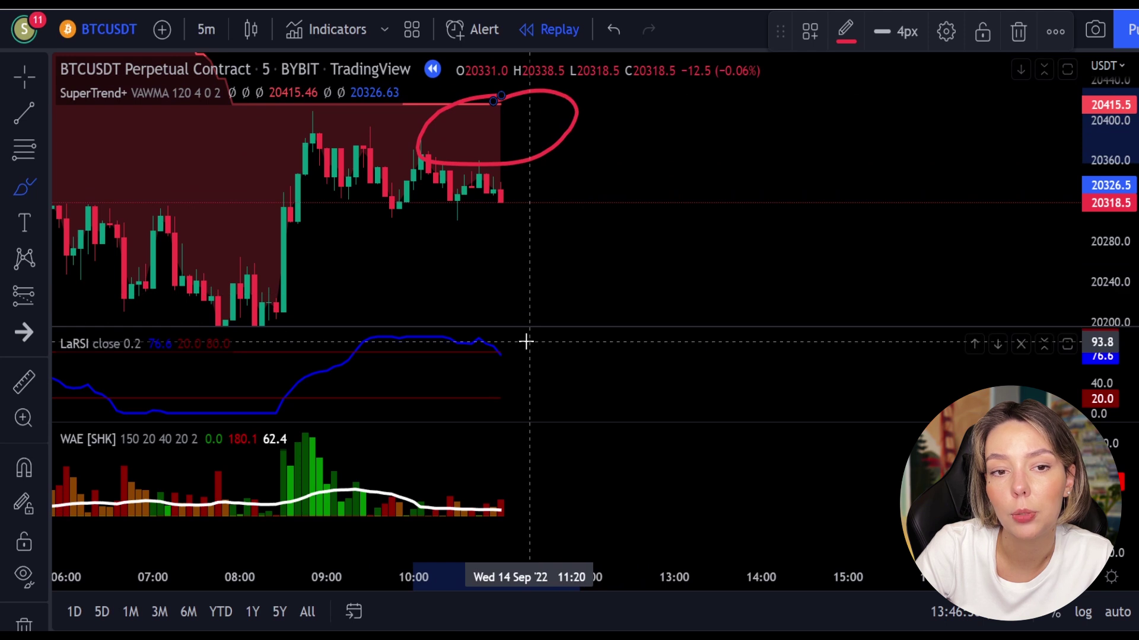
mouse_move(510, 476)
mouse_down()
mouse_move(458, 498)
mouse_move(513, 514)
mouse_move(506, 476)
mouse_up()
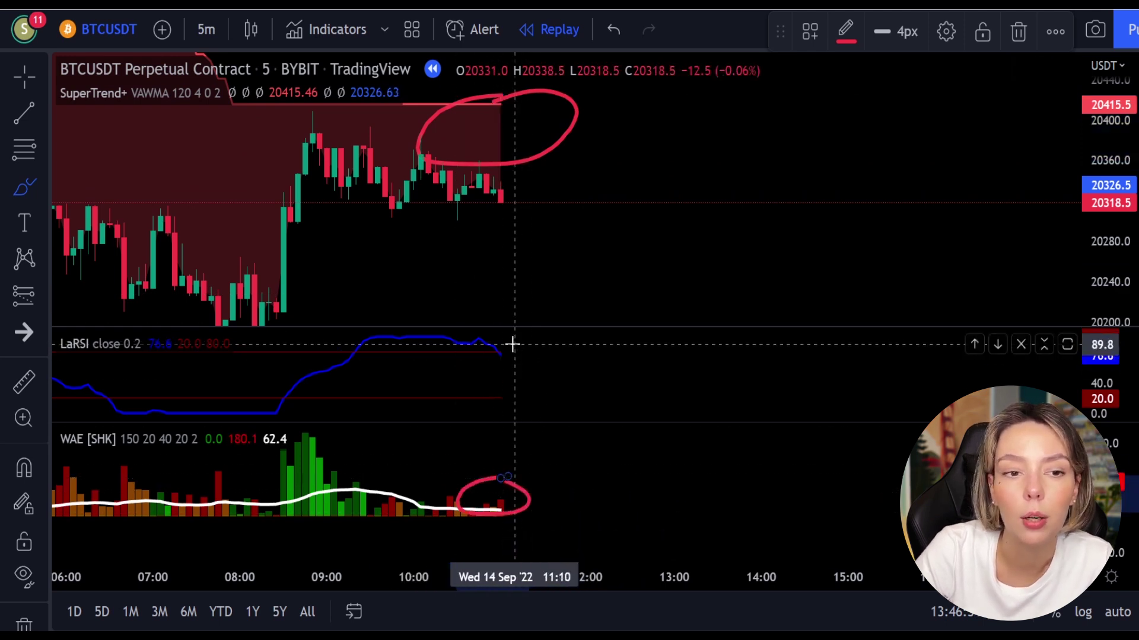
mouse_move(512, 344)
mouse_down()
mouse_move(484, 356)
mouse_move(520, 353)
mouse_up()
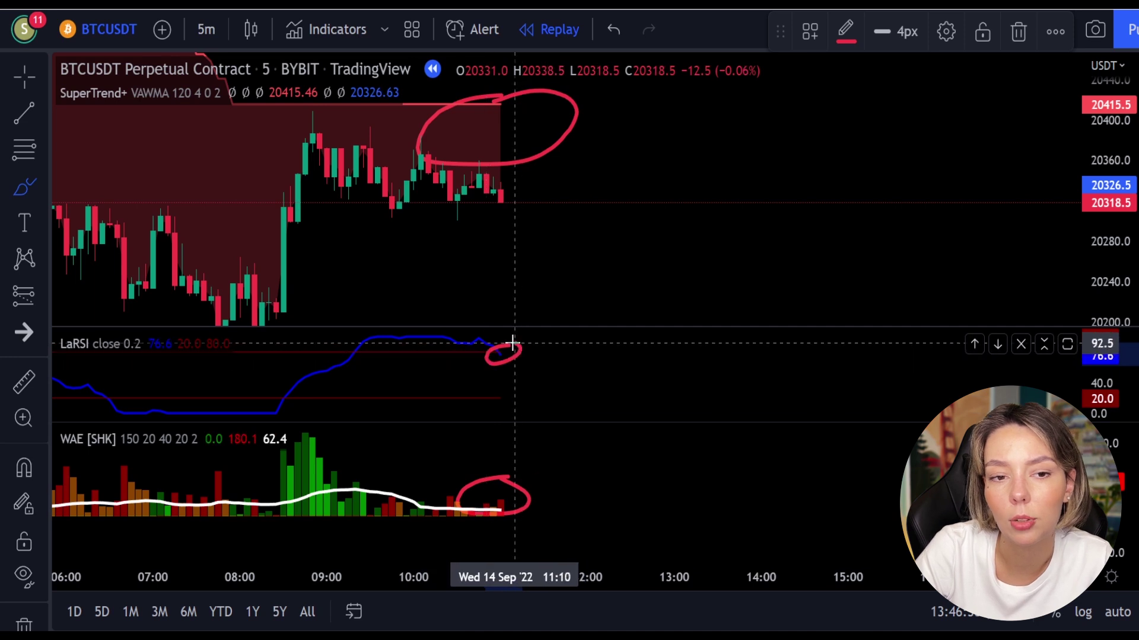
key(ctrl+z)
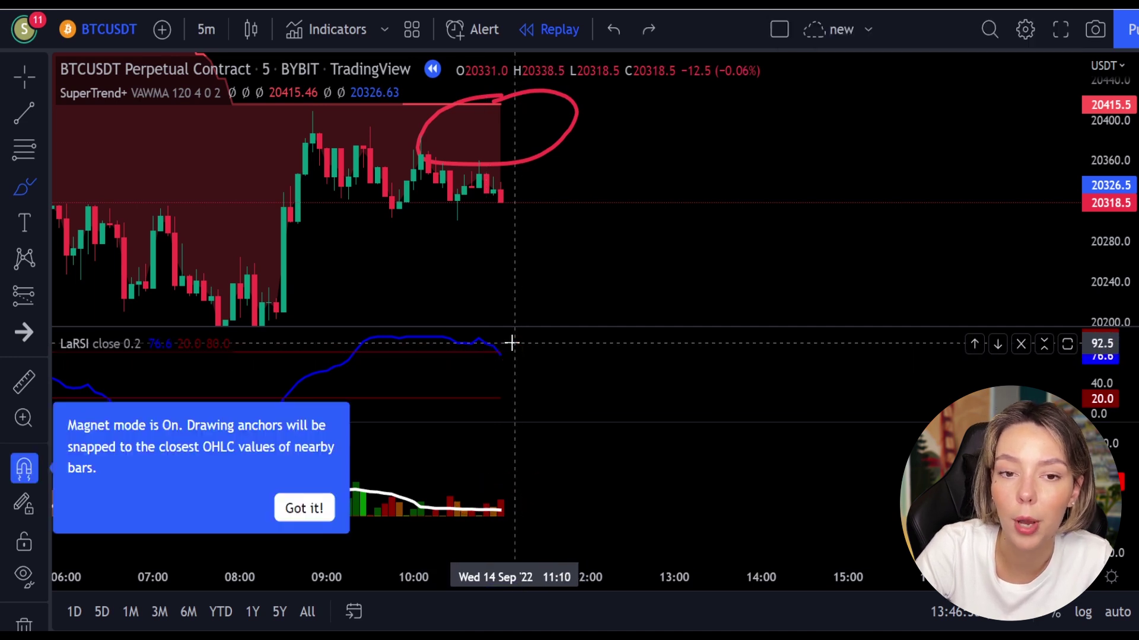
- Place a short position after the last candle with entry 20330.5, stop 20361.5 and target 20284, and extend it to about 13:50
click(22, 301)
click(126, 320)
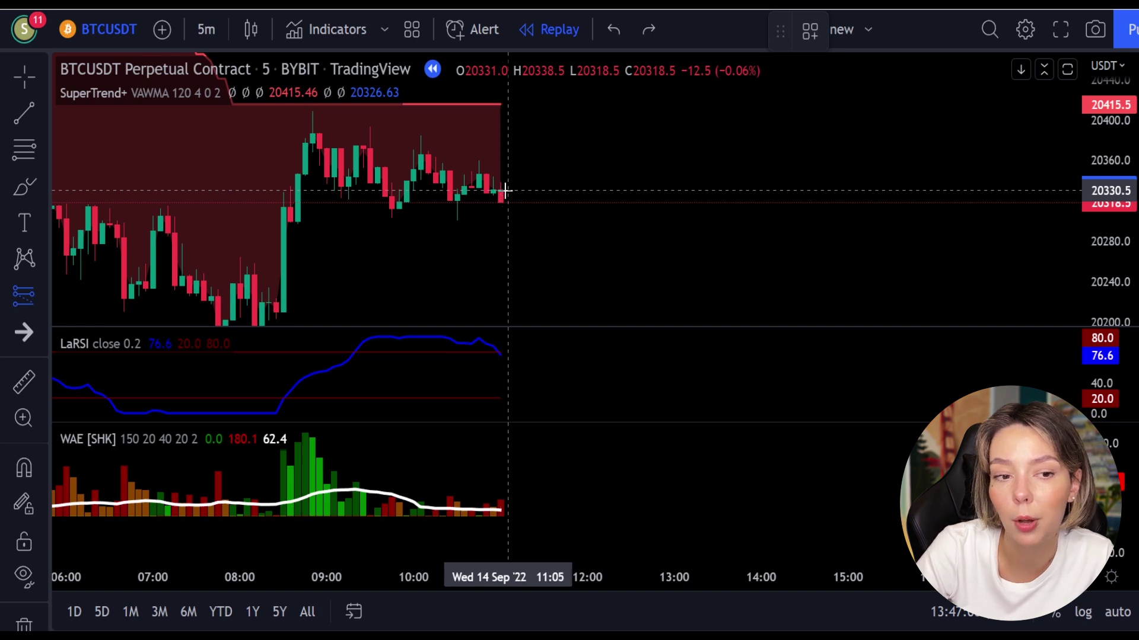
click(505, 191)
drag(512, 129, 510, 167)
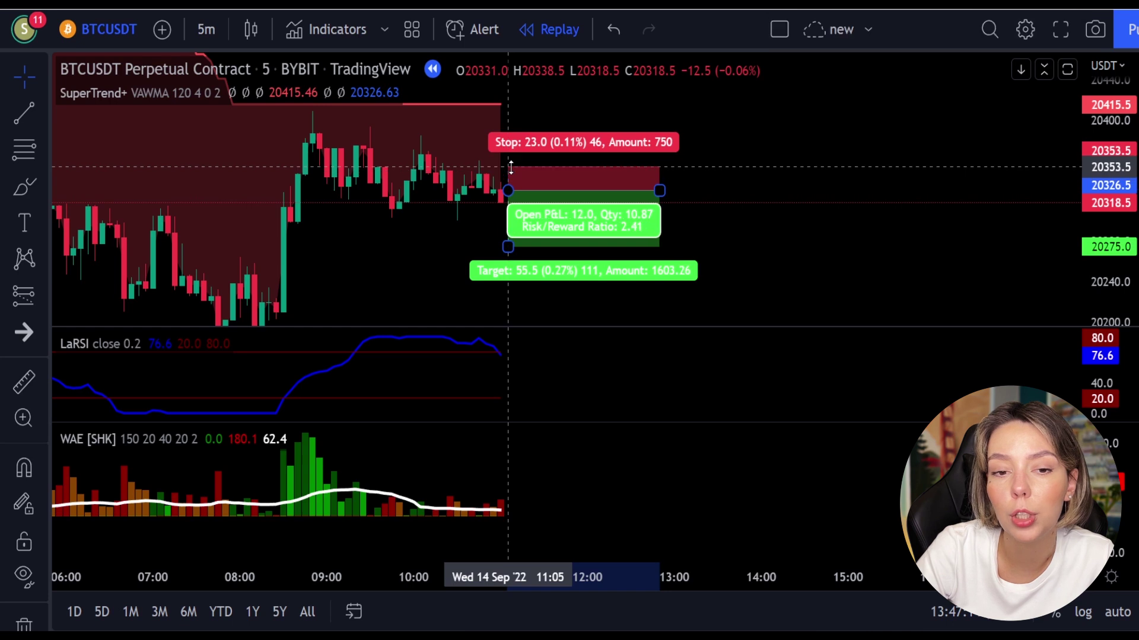
drag(508, 247, 508, 231)
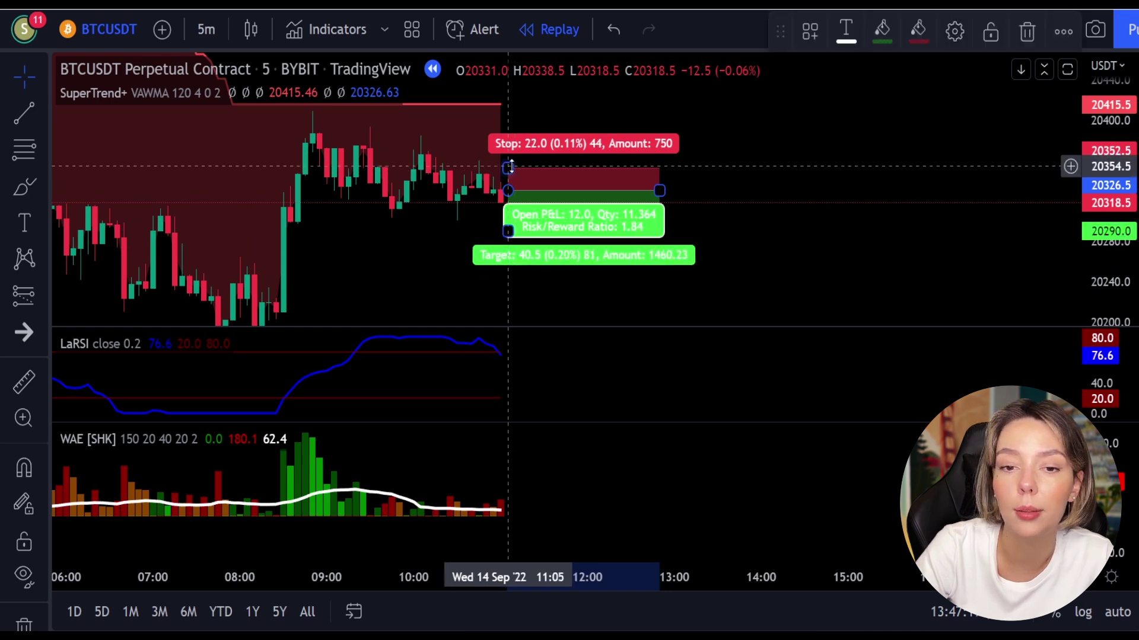
drag(510, 167, 511, 159)
drag(508, 231, 508, 238)
drag(659, 190, 749, 198)
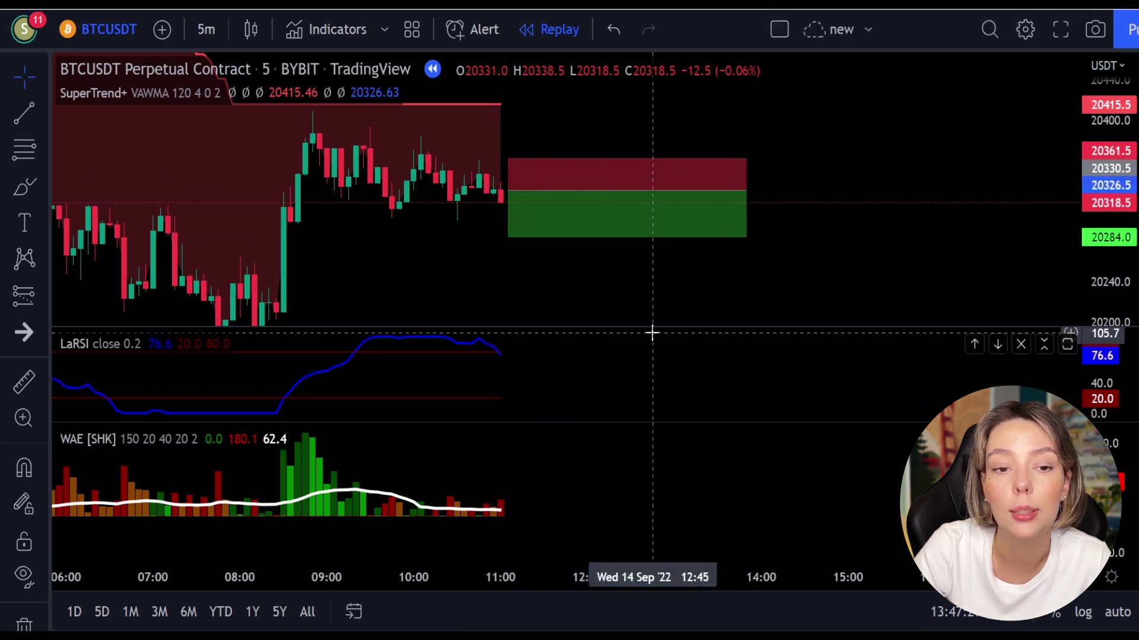
- Play the bar replay past the short position's target, pause it, and shorten the position to end at about 11:15
key(shift+Down)
key(shift+Down)
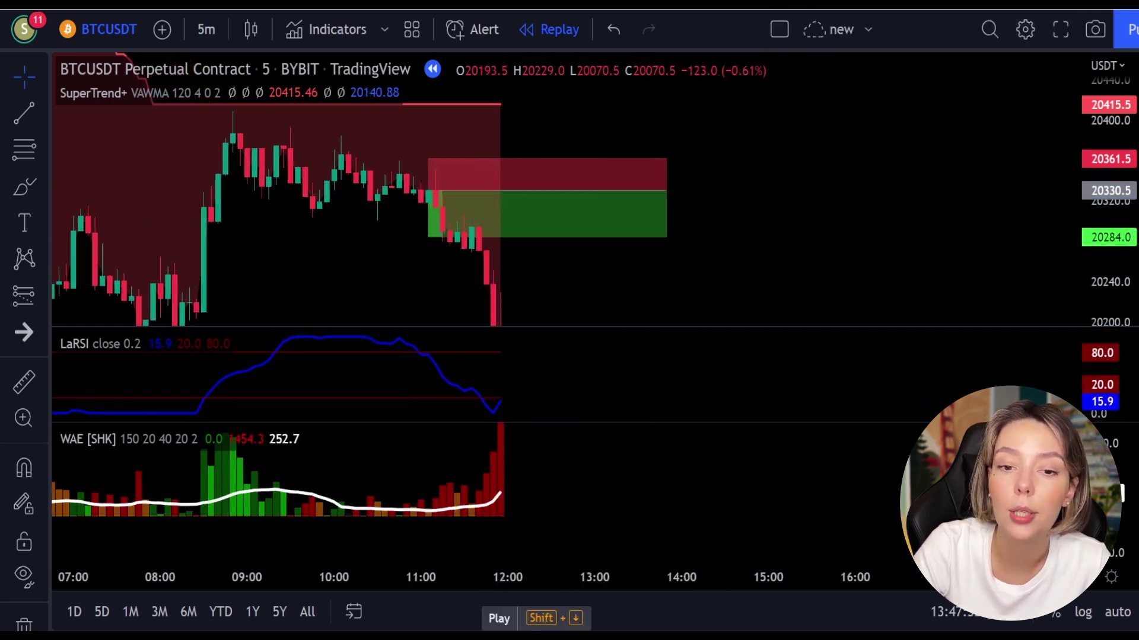
mouse_move(463, 228)
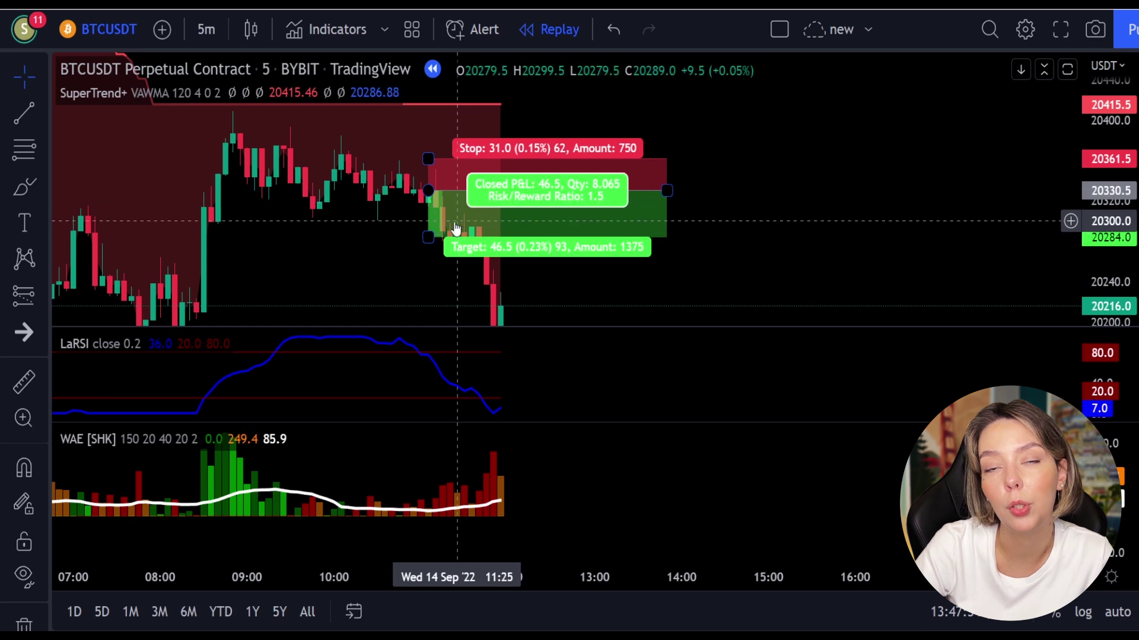
drag(665, 196, 442, 233)
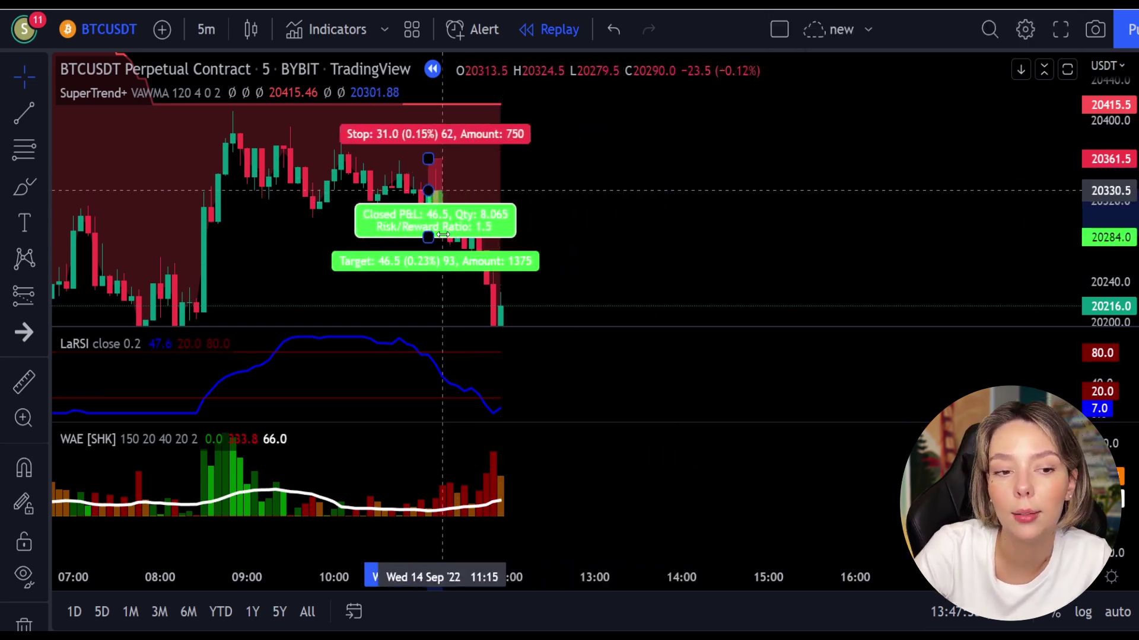
click(616, 136)
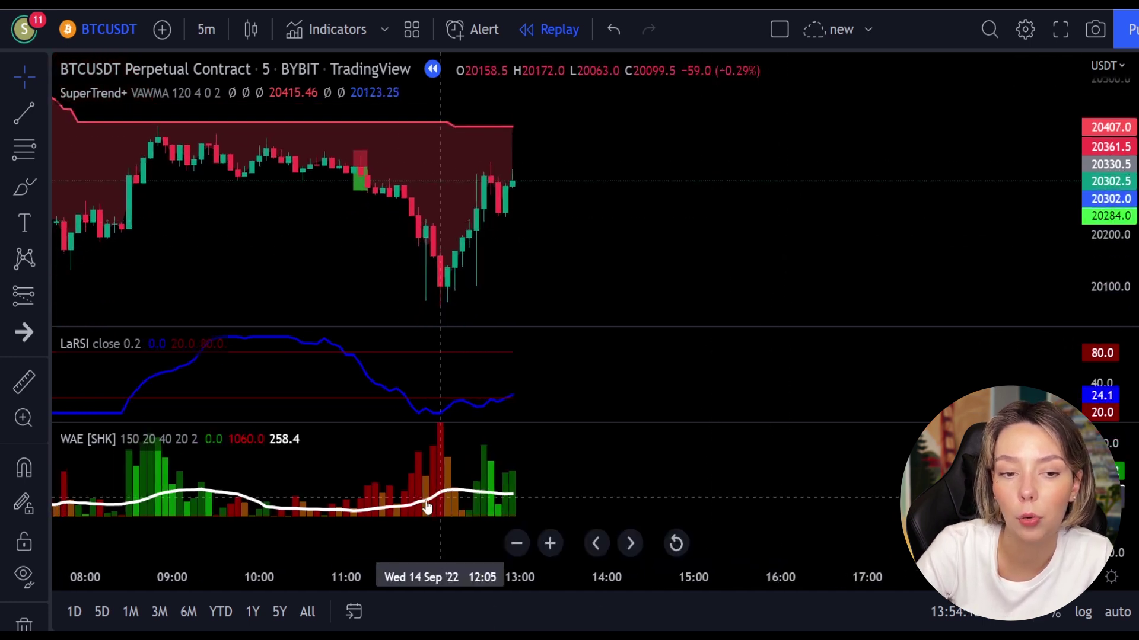
- Circle the latest green WAE bars and the LaRSI crossing above 20 with the Brush
click(25, 187)
mouse_move(525, 437)
mouse_down()
mouse_move(491, 438)
mouse_move(469, 459)
mouse_move(537, 473)
mouse_up()
drag(515, 434, 516, 435)
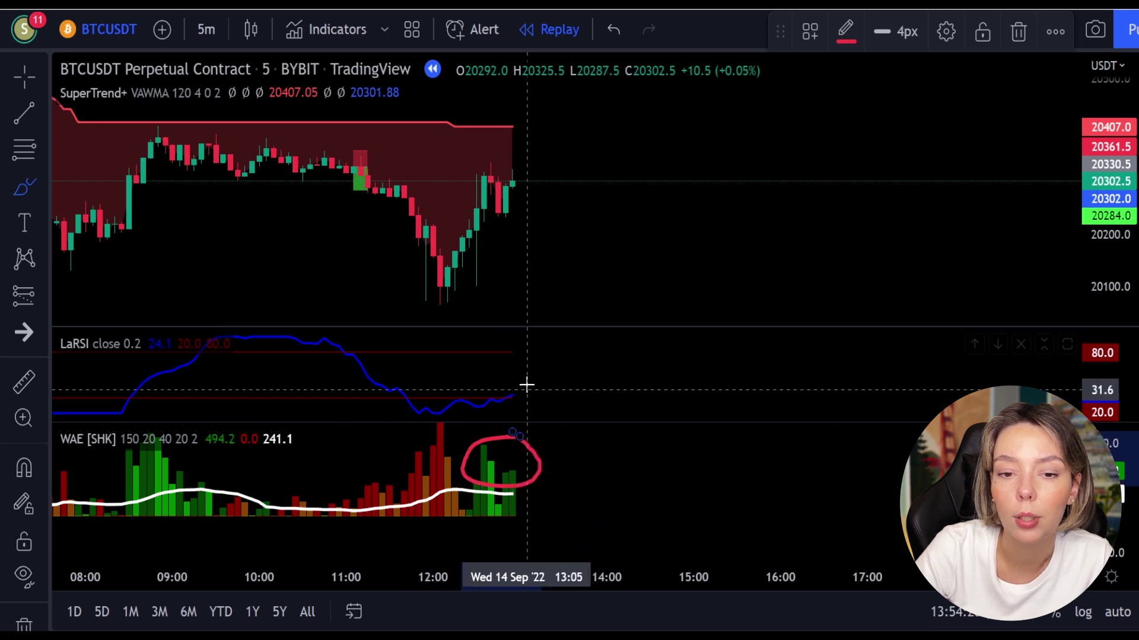
mouse_move(522, 376)
mouse_down()
mouse_move(499, 389)
mouse_move(538, 403)
mouse_up()
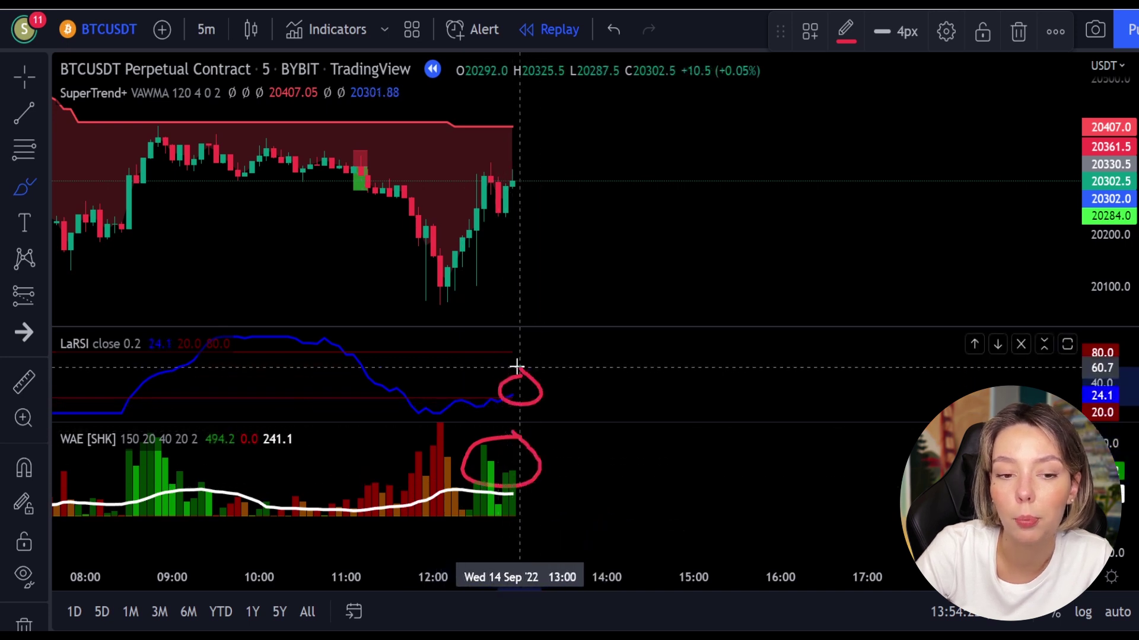
- Mark the red SuperTrend with the Brush, draw a large cross in the empty area after the candles, and undo all brush marks
mouse_move(498, 133)
mouse_down()
mouse_move(485, 126)
mouse_move(431, 163)
mouse_up()
drag(602, 136, 765, 196)
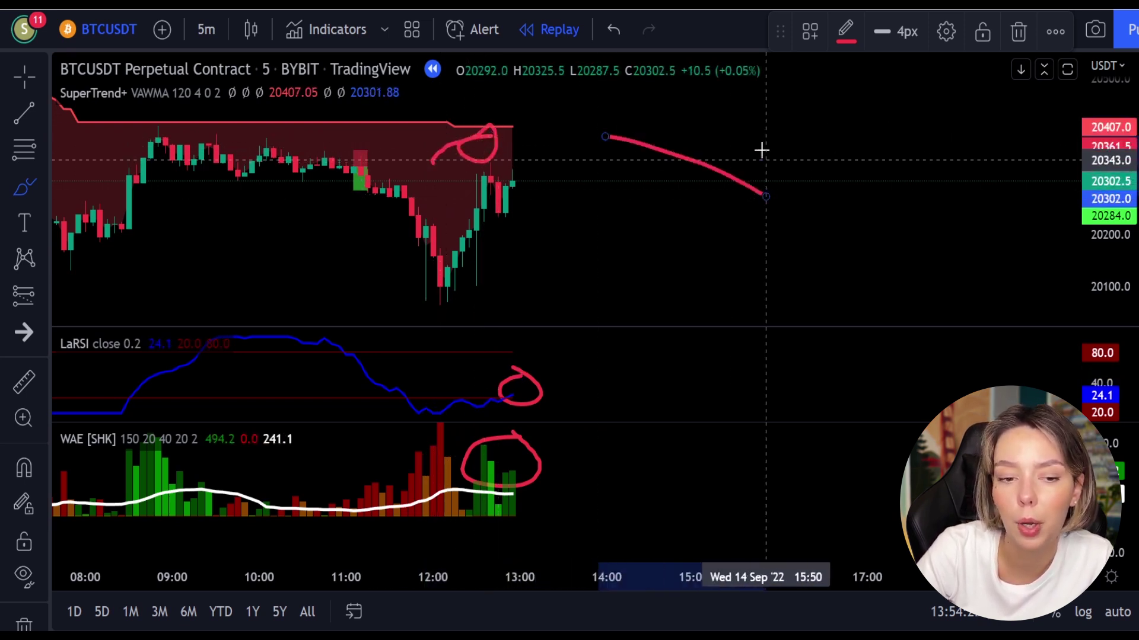
drag(749, 101, 638, 245)
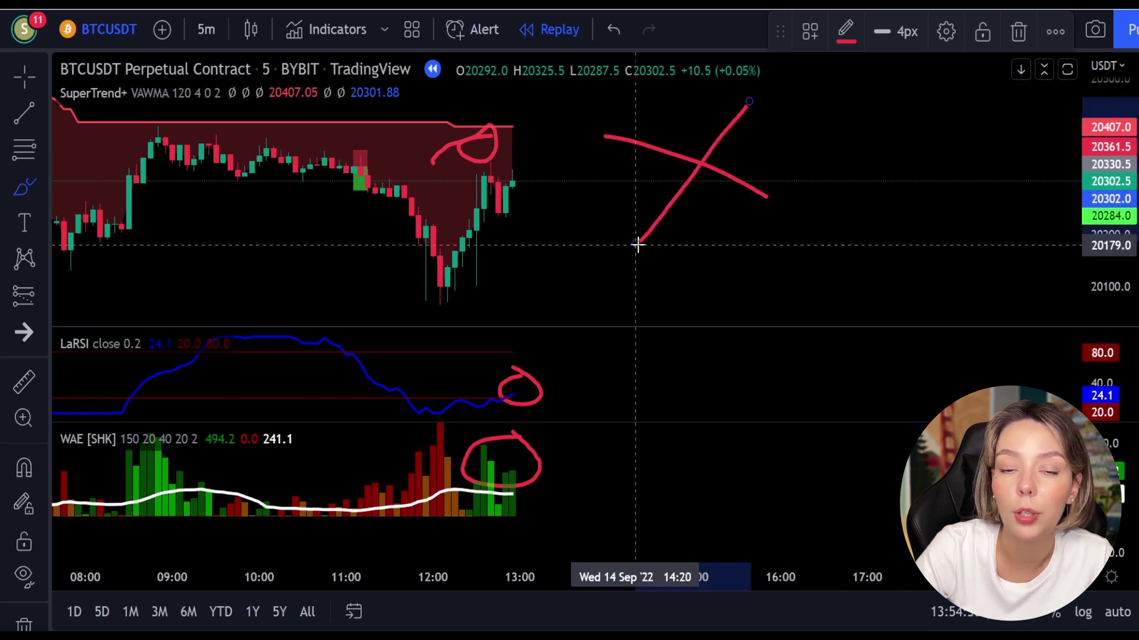
key(ctrl+z)
key(ctrl+z)
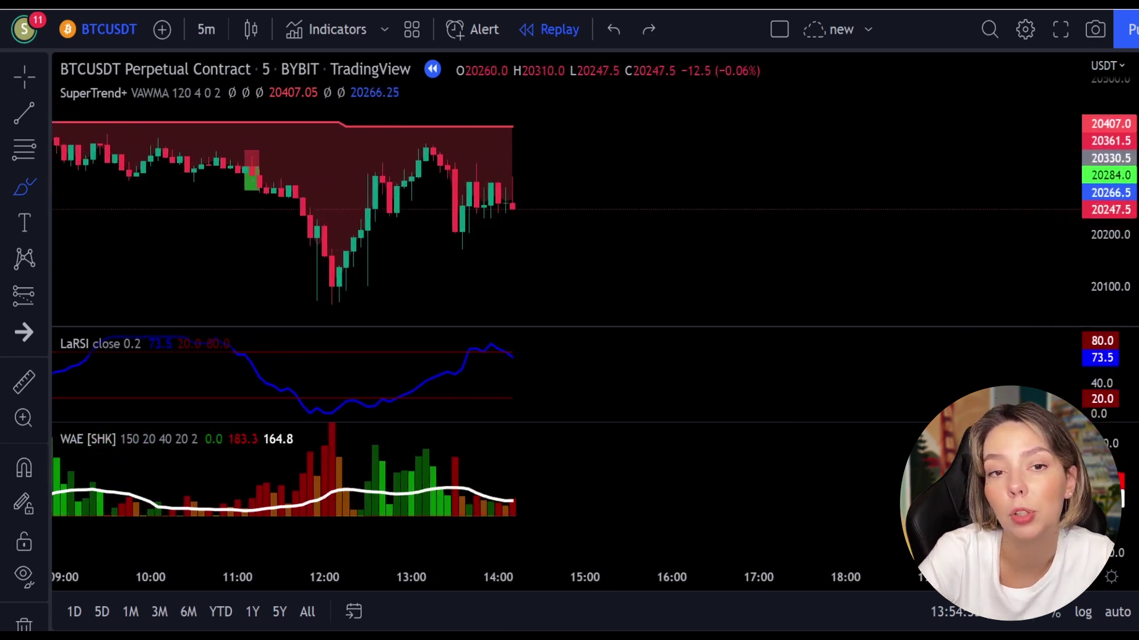
- Pause the replay at about 15:00, circle the orange WAE bars near 12:15 and 14:30 with the Brush, and undo both marks
key(shift+Down)
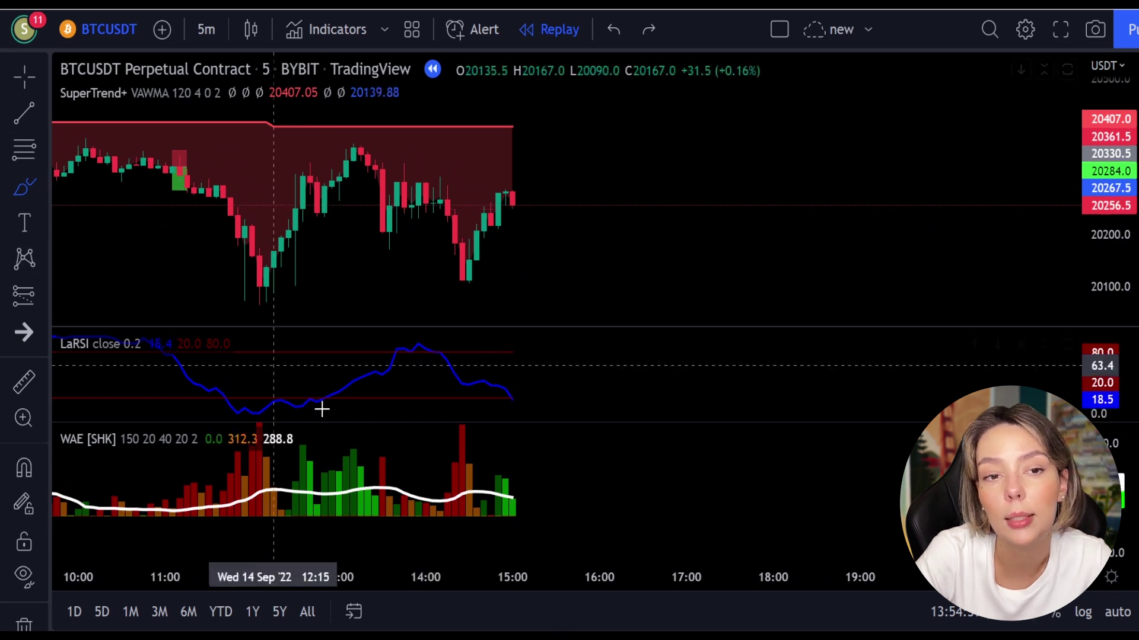
mouse_move(476, 459)
mouse_down()
mouse_move(441, 468)
mouse_move(468, 461)
mouse_up()
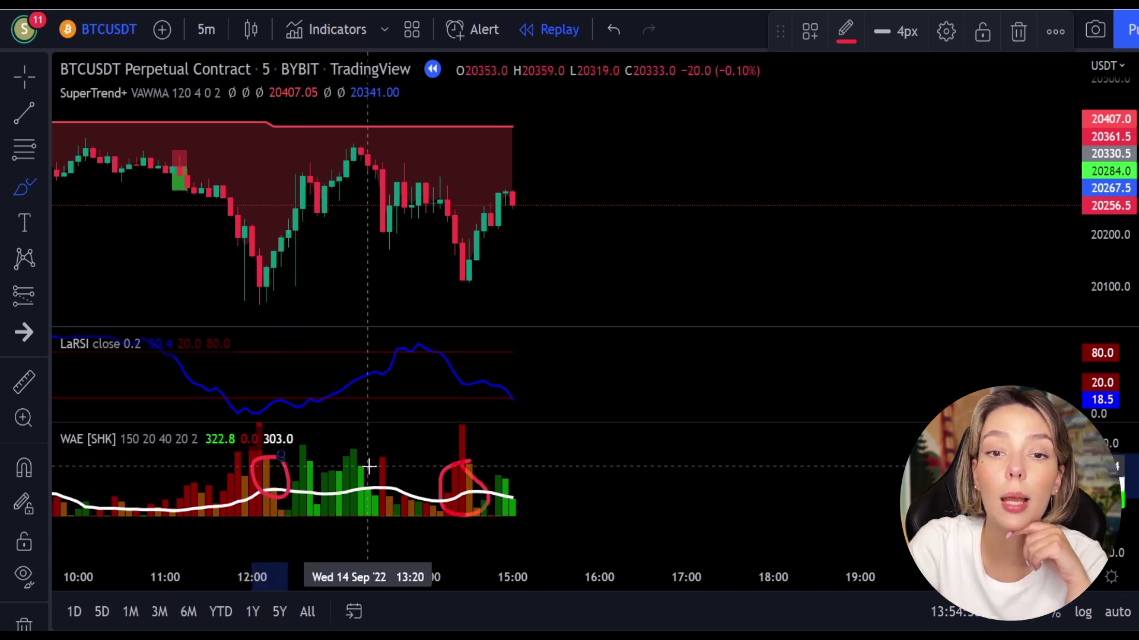
key(ctrl+z)
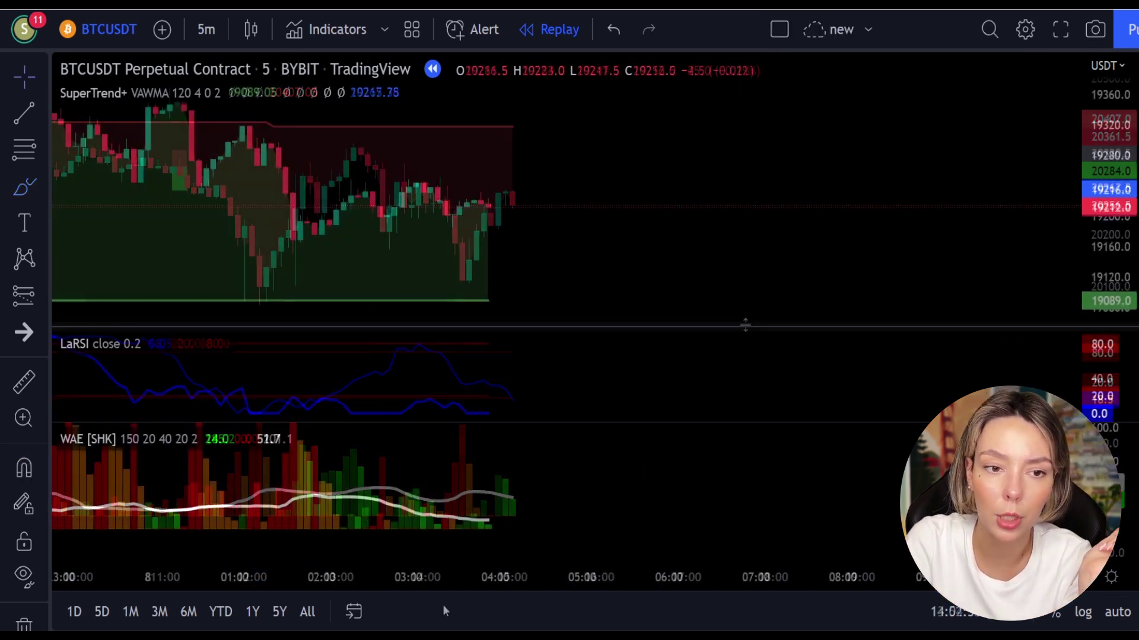
- Pause the replay at about 04:15, circle the green SuperTrend, LaRSI crossing above 20 and green WAE bars with the Brush, and undo the marks
key(shift+Down)
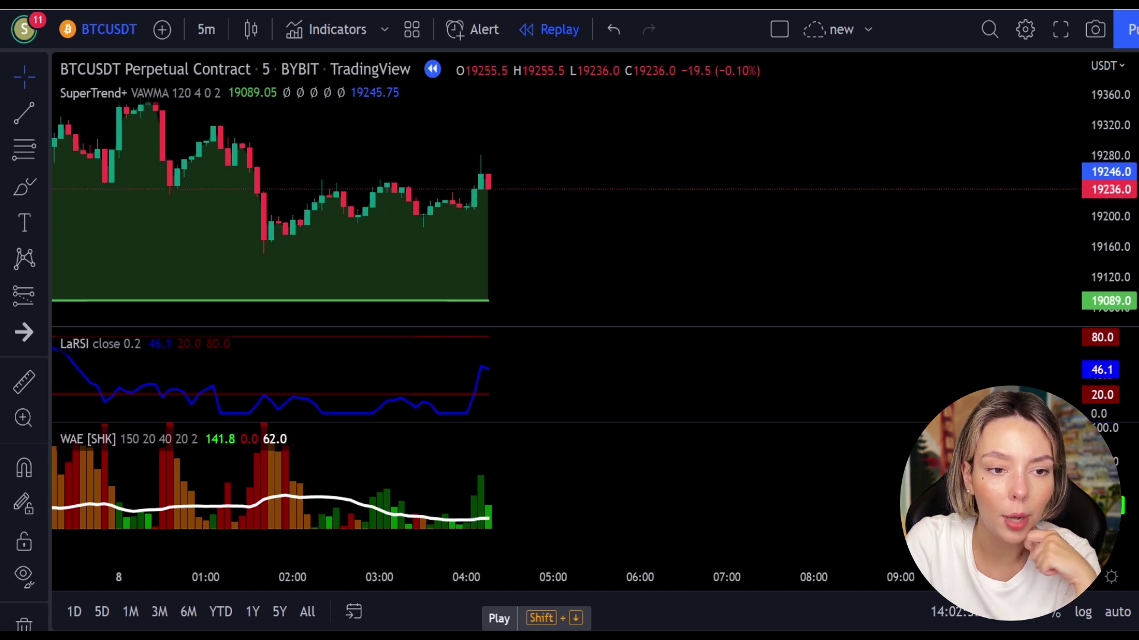
click(24, 187)
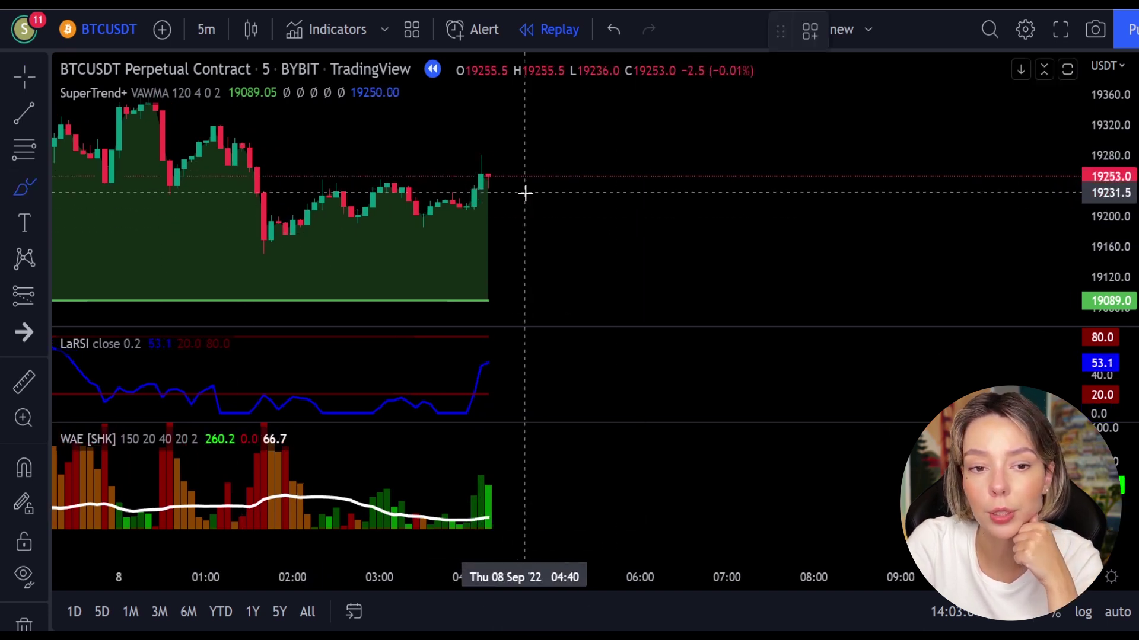
mouse_move(506, 234)
mouse_down()
mouse_move(451, 289)
mouse_move(480, 231)
mouse_up()
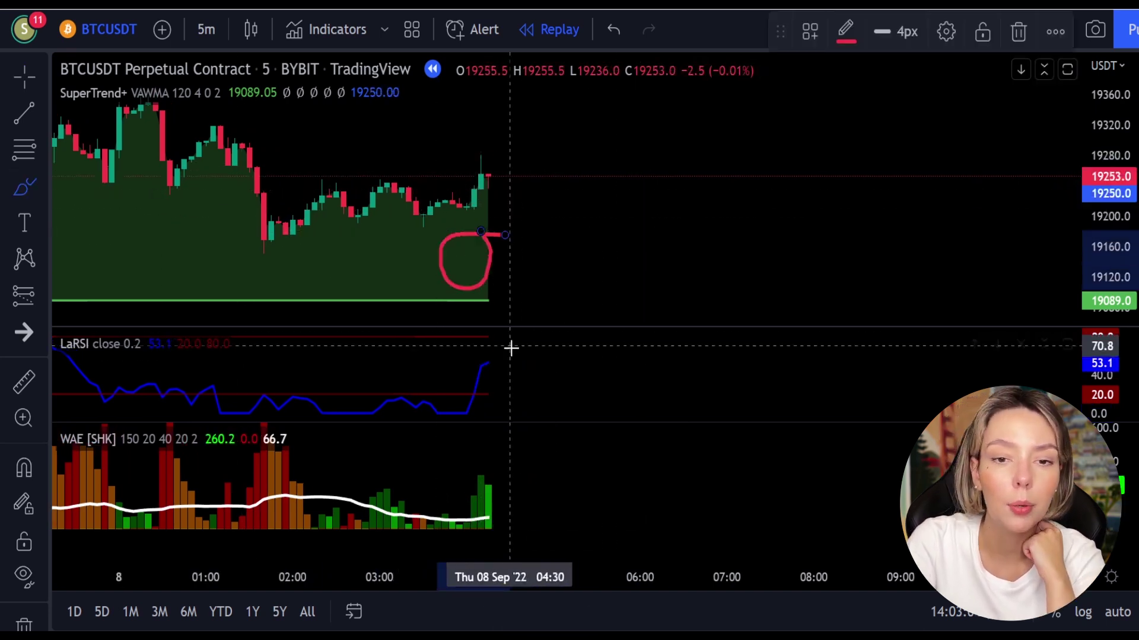
mouse_move(479, 379)
mouse_down()
mouse_move(458, 387)
mouse_move(482, 401)
mouse_move(469, 381)
mouse_up()
mouse_move(495, 476)
mouse_down()
mouse_move(465, 491)
mouse_move(513, 507)
mouse_up()
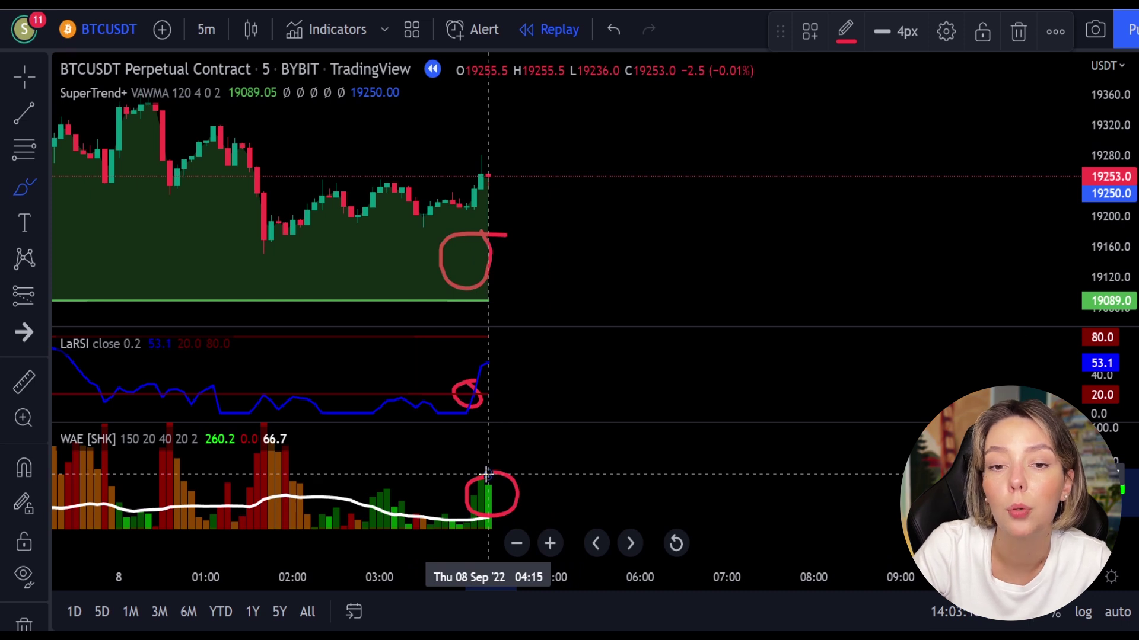
key(ctrl)
key(ctrl+z)
key(ctrl+z)
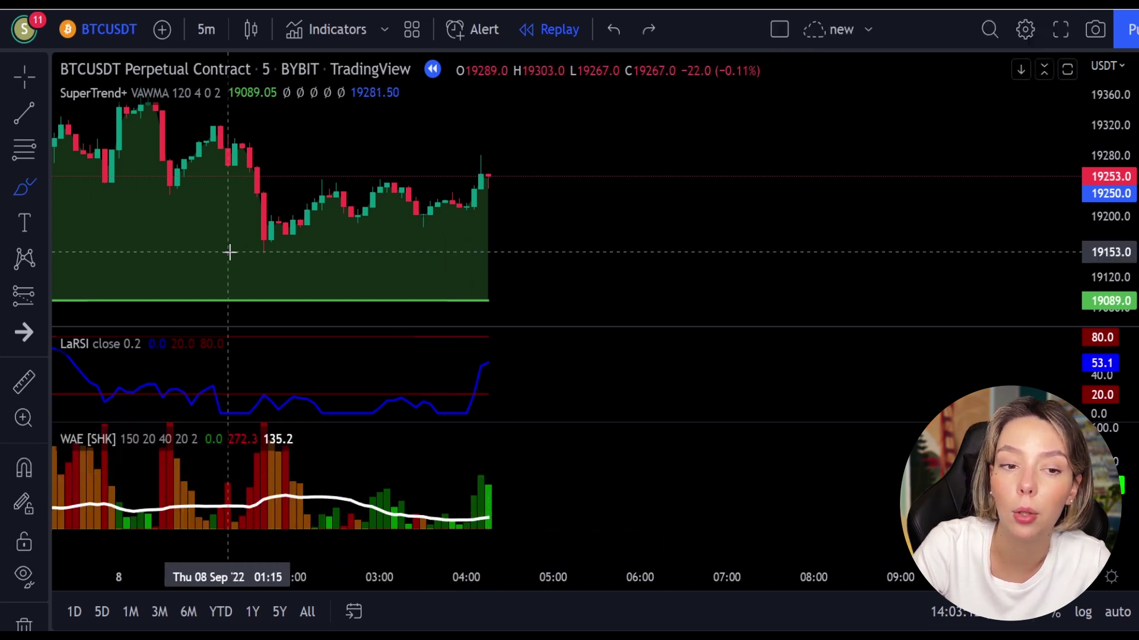
- Place a long position at 04:15 with entry 19251.5, stop 19180.5 and target 19359.0, and extend it to about 08:00
click(35, 302)
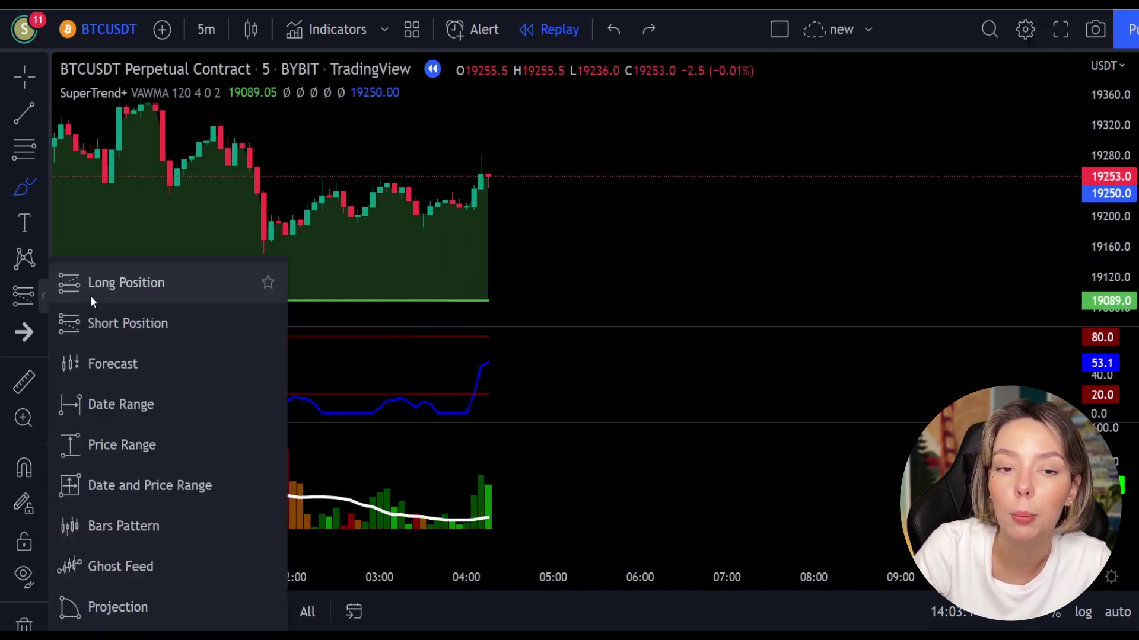
click(96, 295)
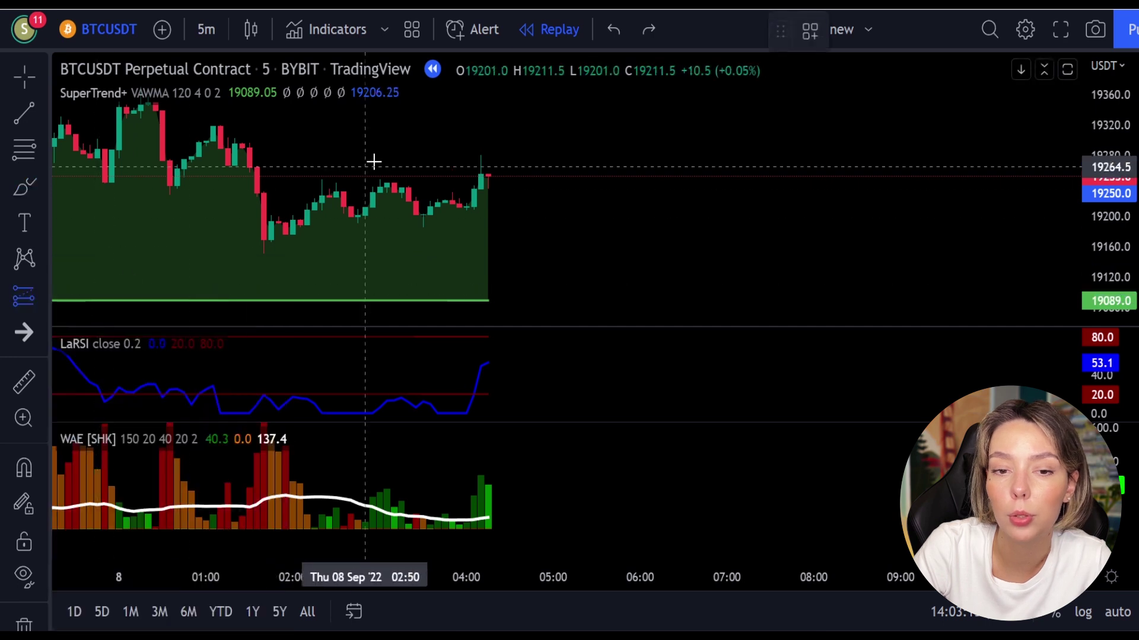
click(490, 176)
mouse_move(489, 211)
mouse_down()
mouse_move(490, 231)
mouse_move(499, 172)
mouse_up()
click(697, 222)
click(489, 224)
drag(639, 254, 813, 254)
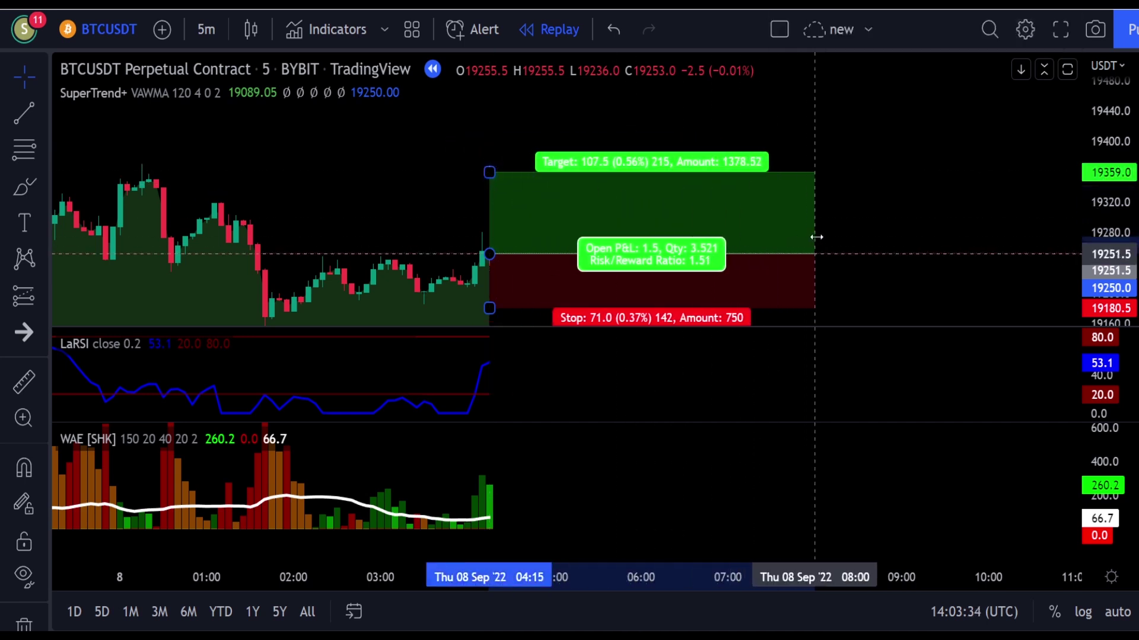
click(890, 267)
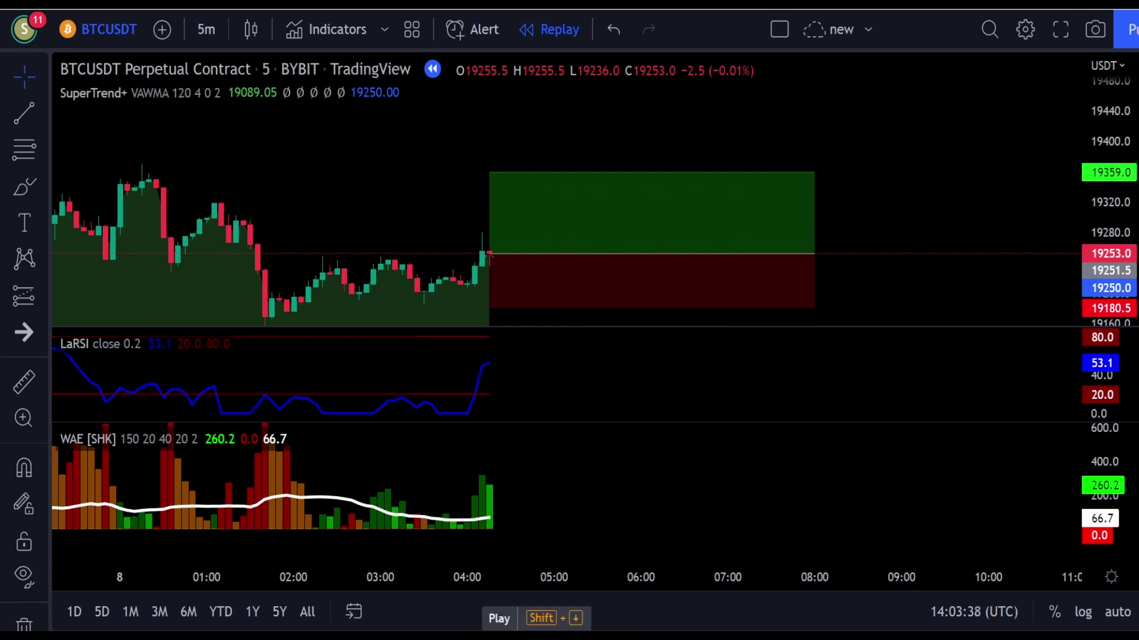
- Play the bar replay past the long position's target and shorten the position to end at about 04:30
click(499, 618)
click(500, 617)
drag(745, 247, 438, 284)
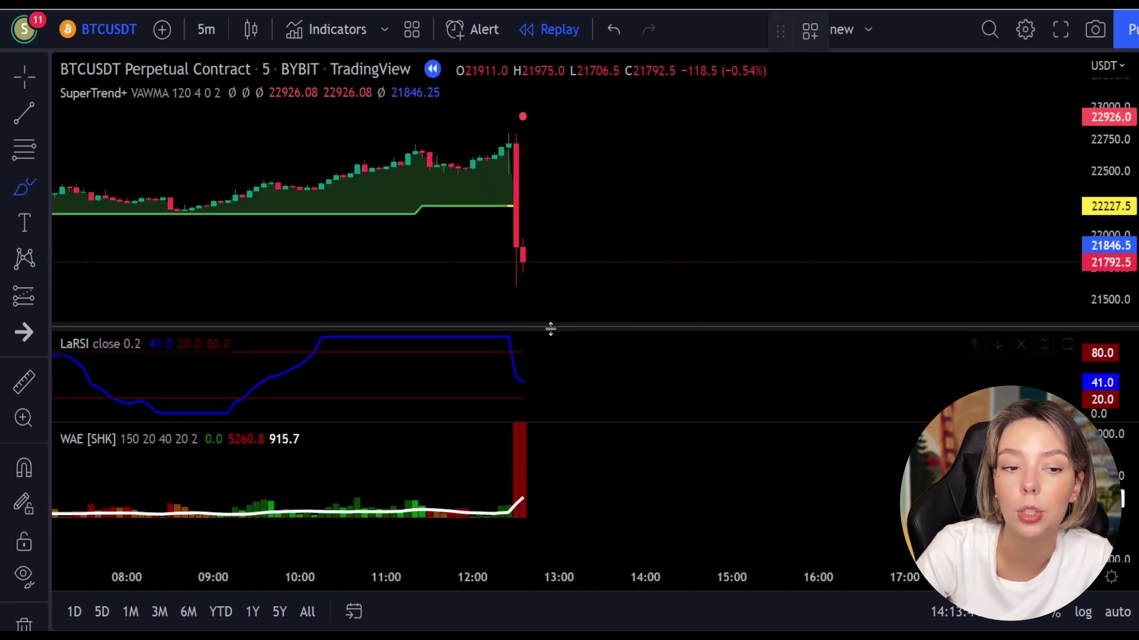
- Circle the LaRSI crossing below 80, the tall red WAE bars and the red SuperTrend dot with the Brush
drag(524, 349, 502, 347)
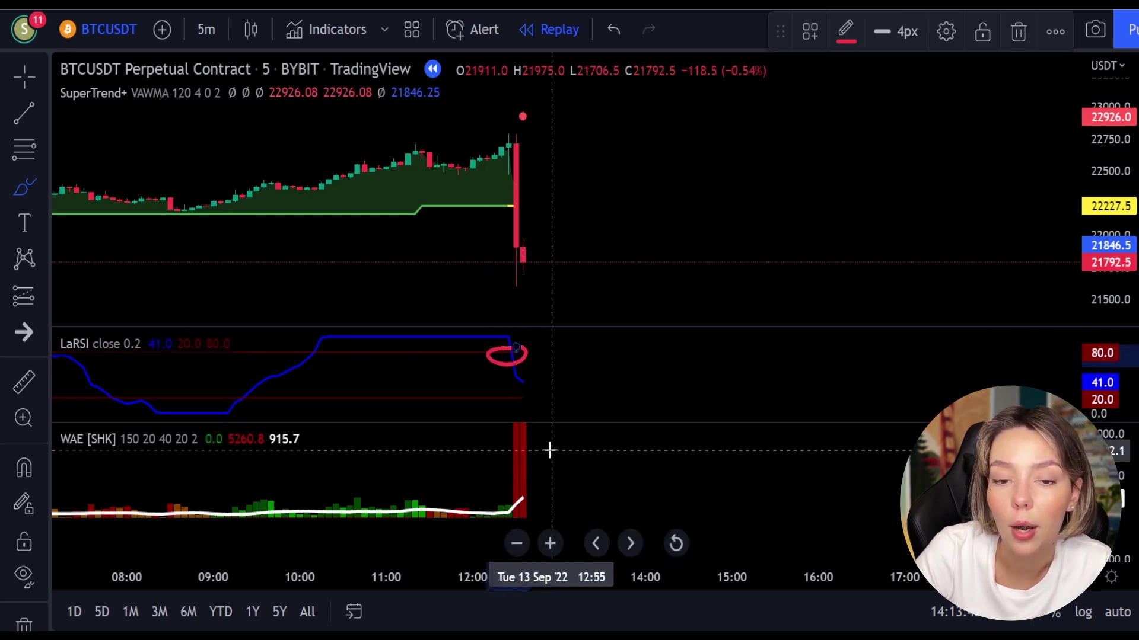
mouse_move(549, 448)
mouse_down()
mouse_move(481, 460)
mouse_move(544, 491)
mouse_up()
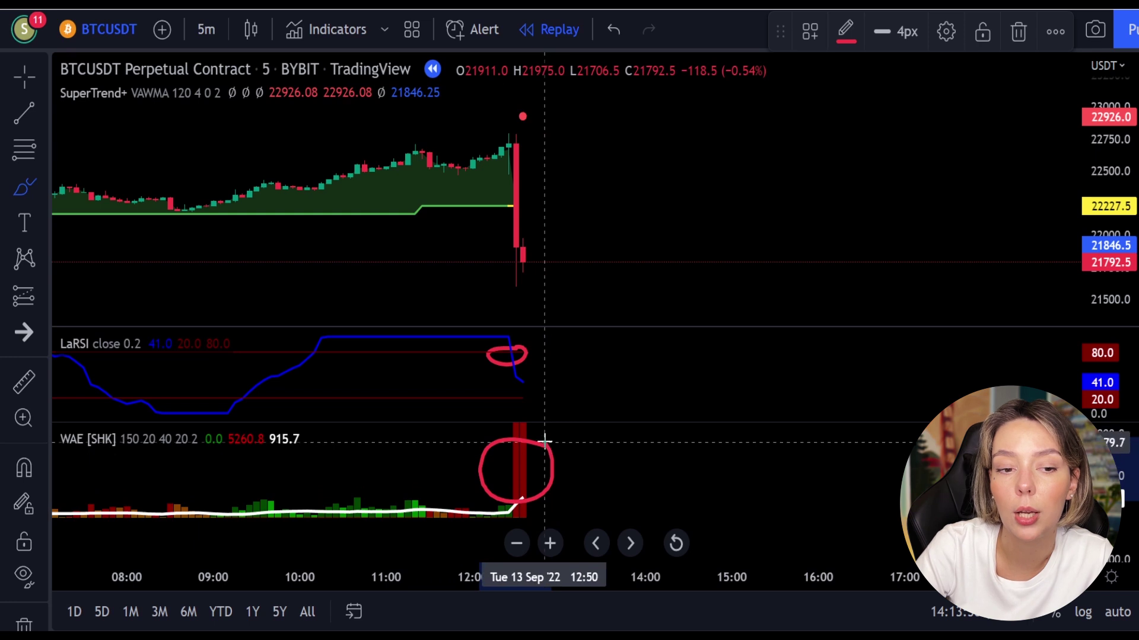
mouse_move(540, 108)
mouse_down()
mouse_move(506, 109)
mouse_move(535, 157)
mouse_up()
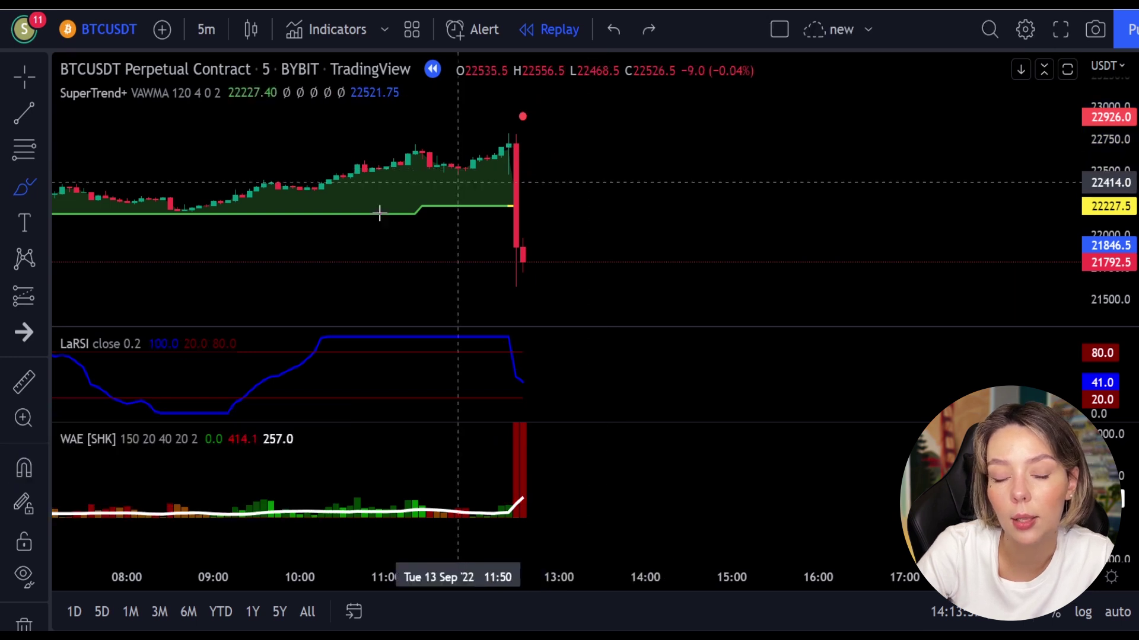
- Place a short position at 12:35 on 13 September with entry 21806.0 and its stop at 22824.5
click(42, 295)
click(67, 308)
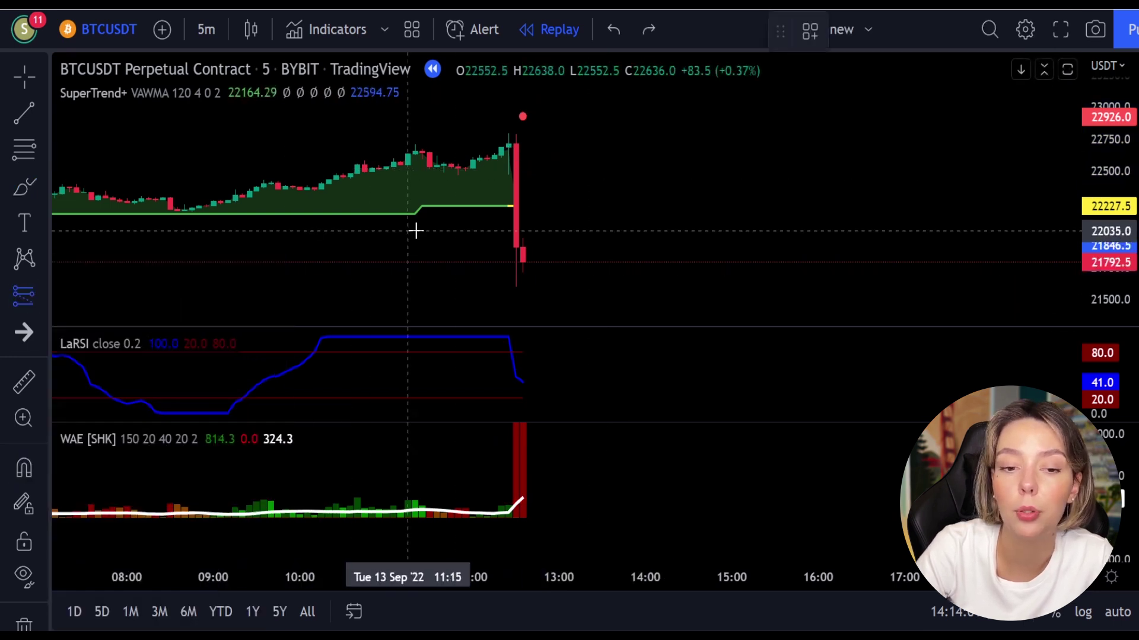
click(523, 259)
drag(522, 228, 523, 129)
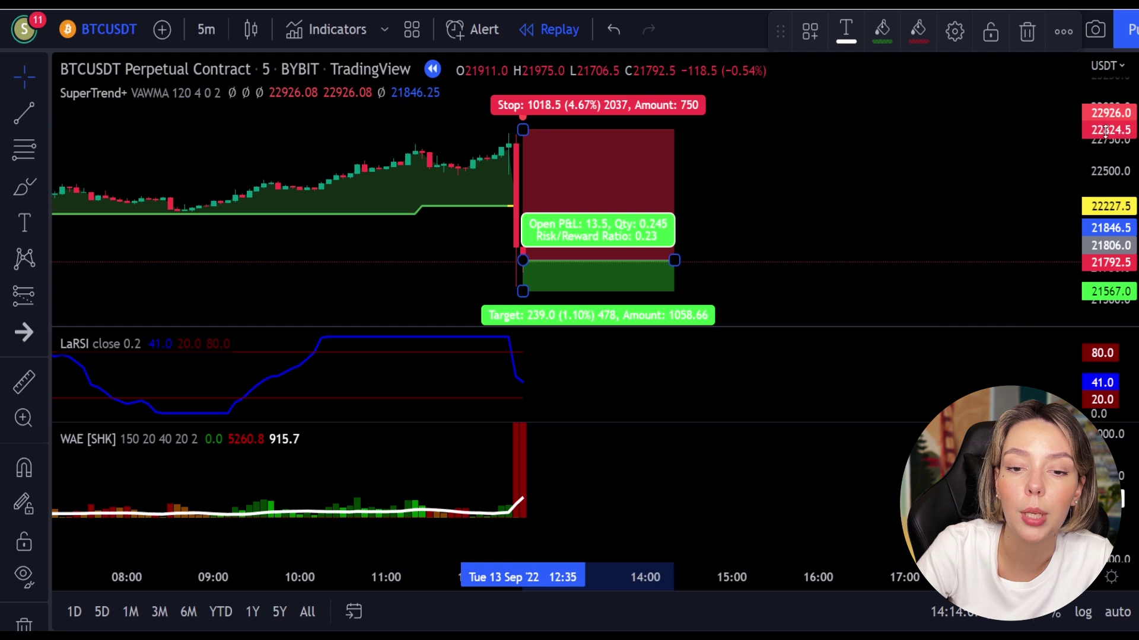
- Set the short position's target to 20275.0 for a 1.5 risk/reward ratio and extend the position to about 18:55
drag(1104, 131, 1104, 178)
drag(522, 236, 531, 308)
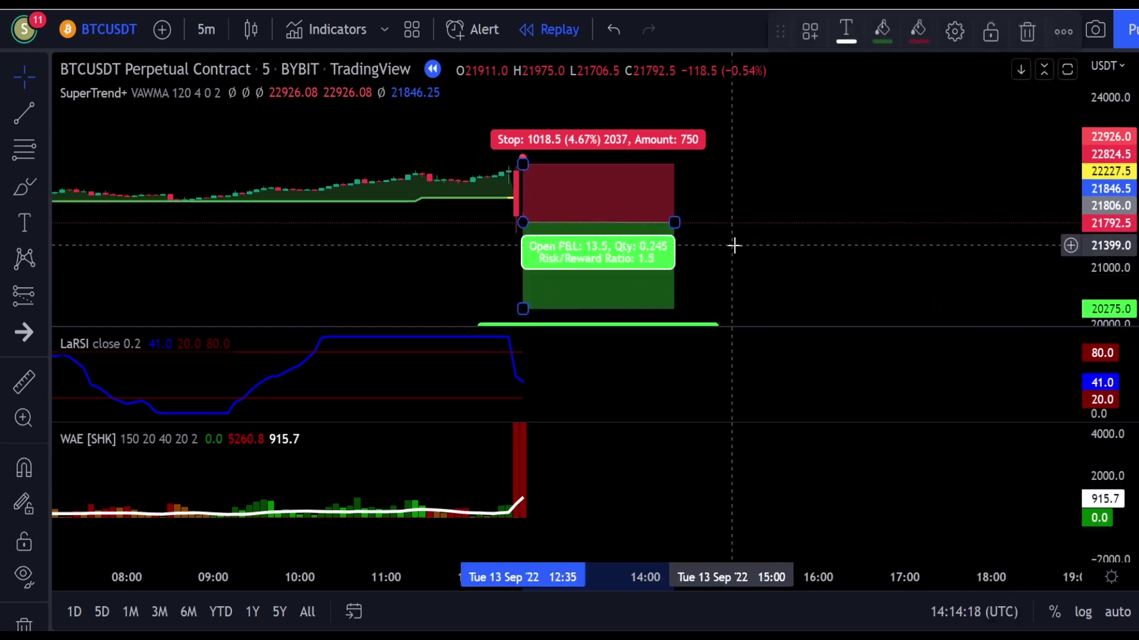
drag(727, 236, 792, 173)
drag(682, 171, 1056, 110)
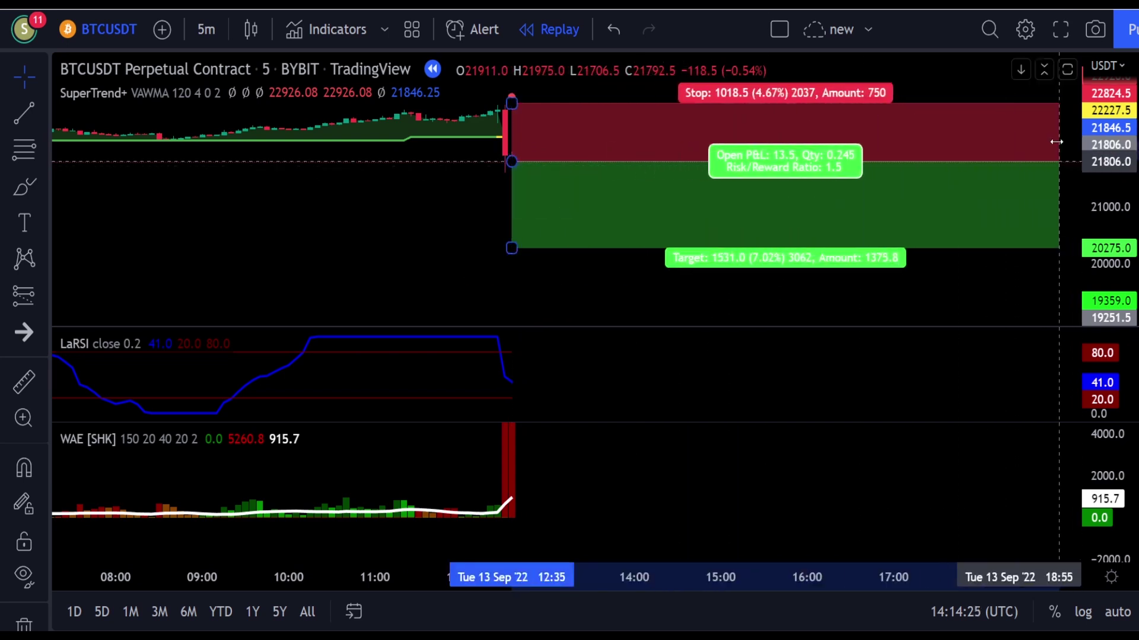
- Play the bar replay past the short position's target at 20275.0, keeping the position's end at about 18:55
drag(633, 279, 504, 306)
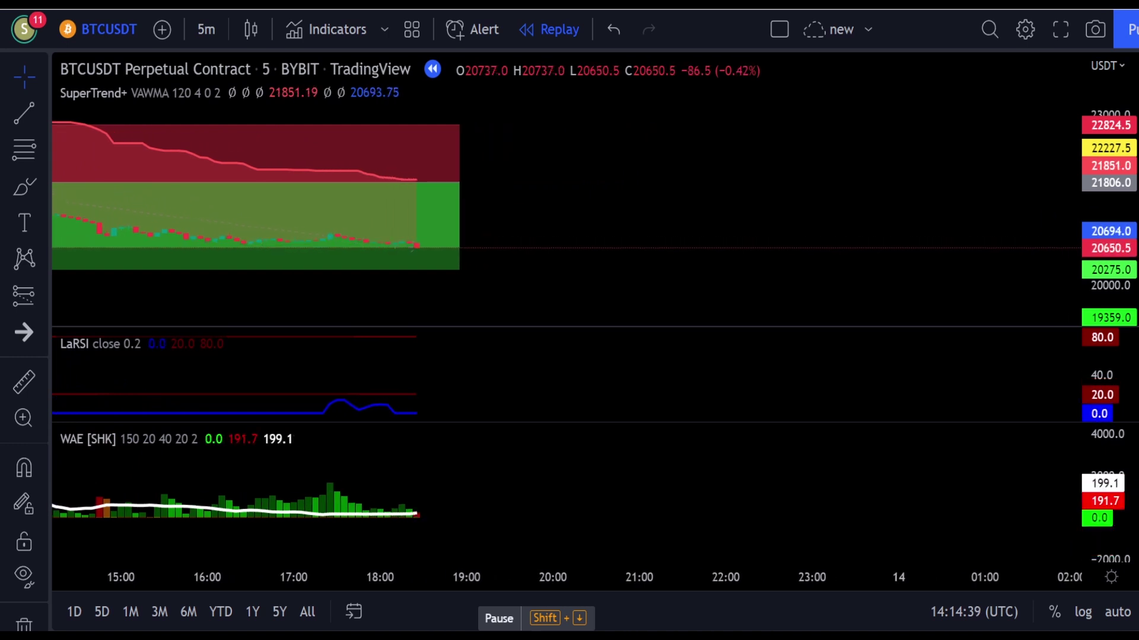
mouse_move(437, 183)
mouse_down()
mouse_move(780, 153)
mouse_move(919, 178)
mouse_move(597, 178)
mouse_move(376, 213)
mouse_up()
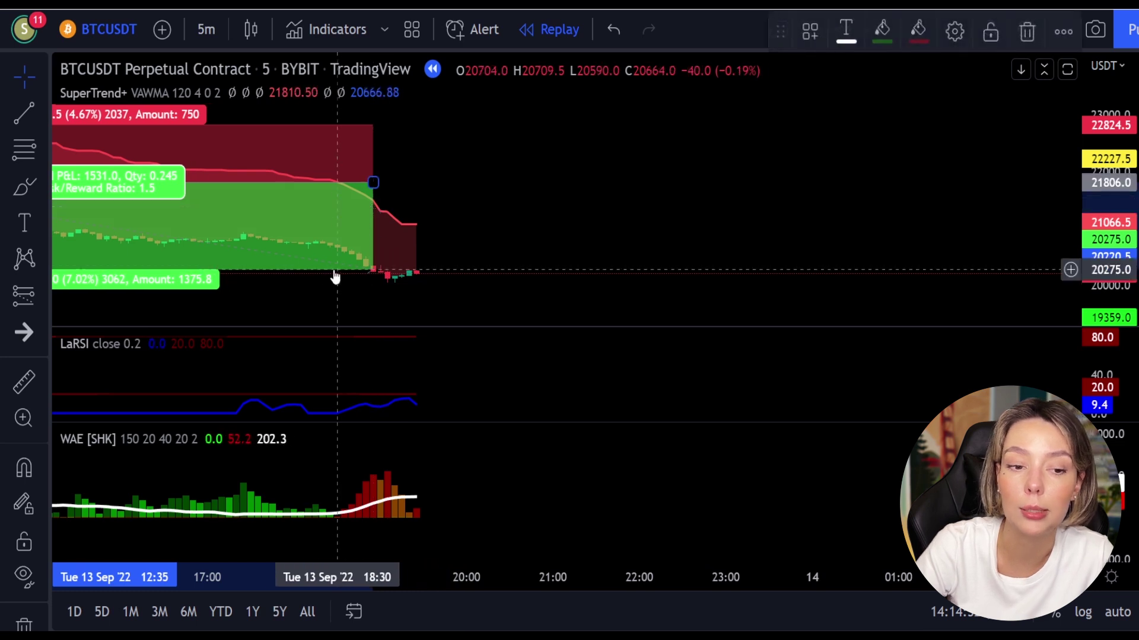
drag(275, 304, 544, 275)
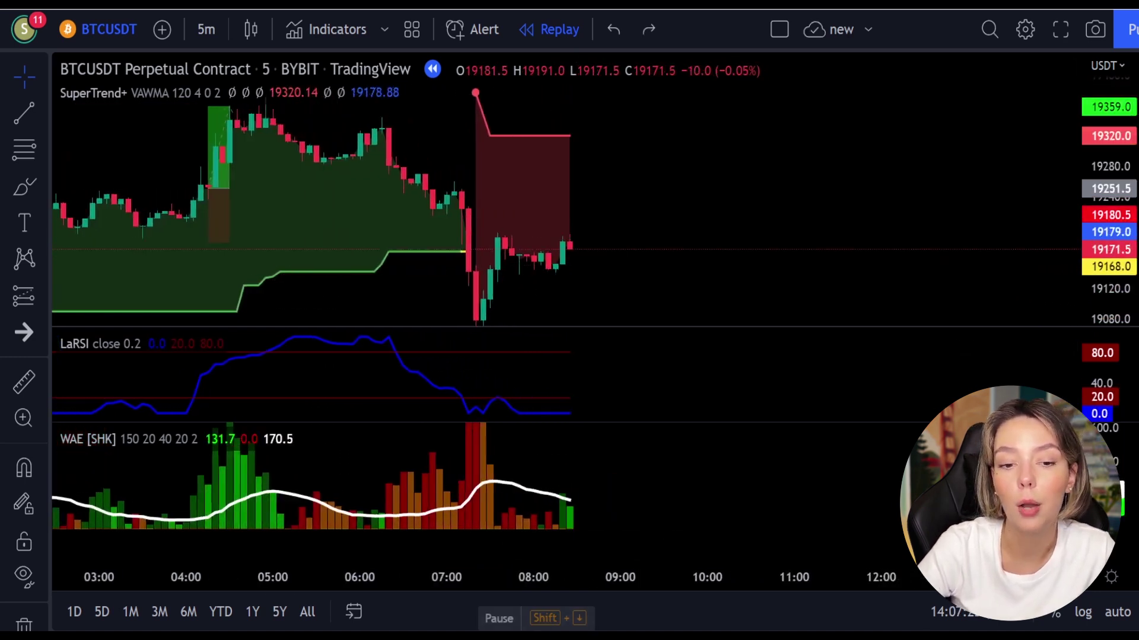
- Pause the 8 September replay at about 08:40, after the red SuperTrend and new green WAE bars
key(shift+Down)
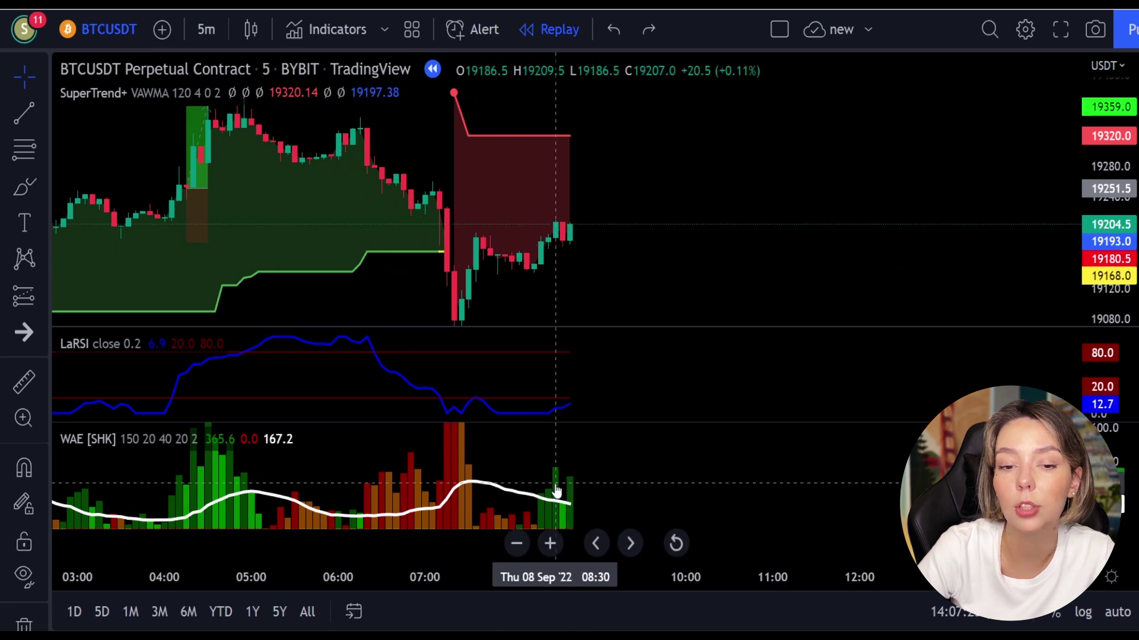